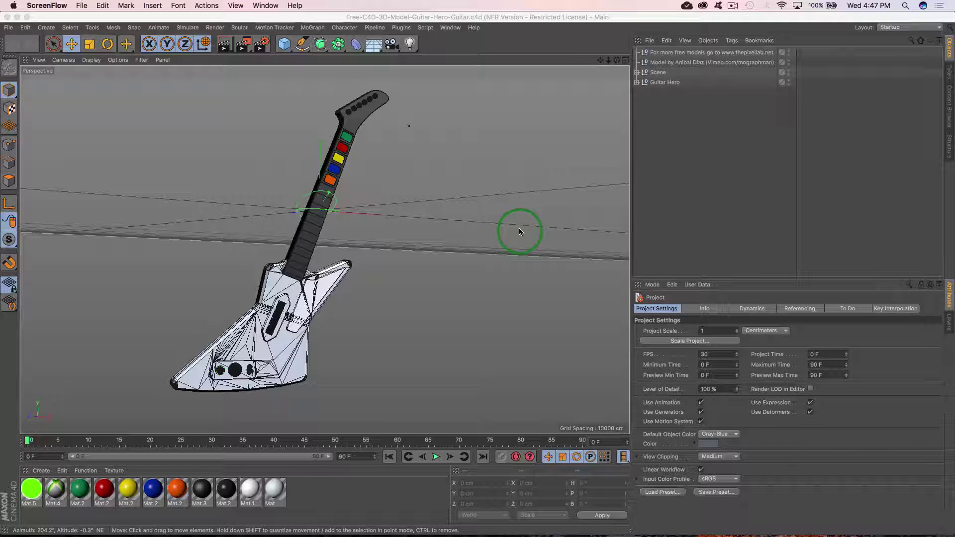
- Delete the two credit note objects and the Scene null from the Object Manager
{"action": "left_click", "coordinate": [666, 54]}
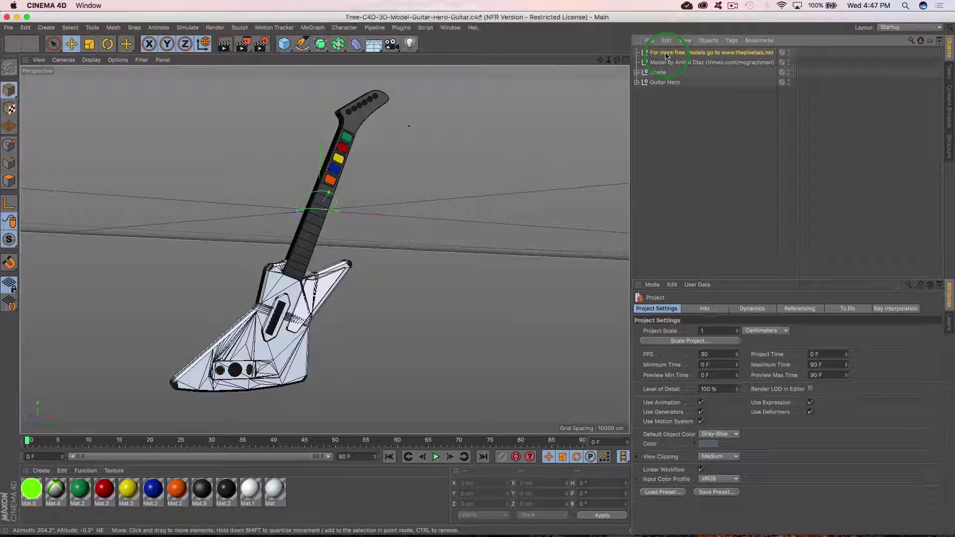
{"action": "key", "text": "Delete"}
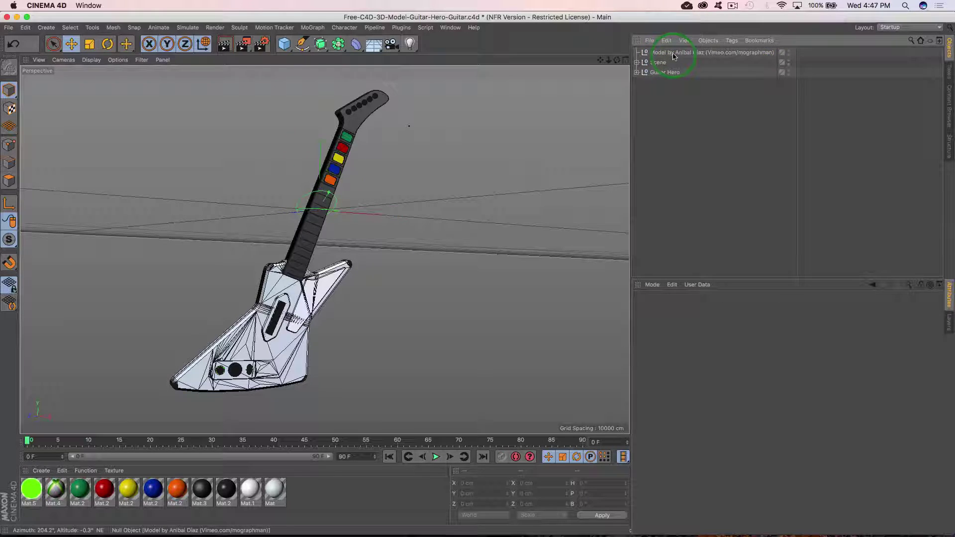
{"action": "left_click", "coordinate": [673, 55]}
{"action": "key", "text": "Delete"}
{"action": "left_click", "coordinate": [658, 53]}
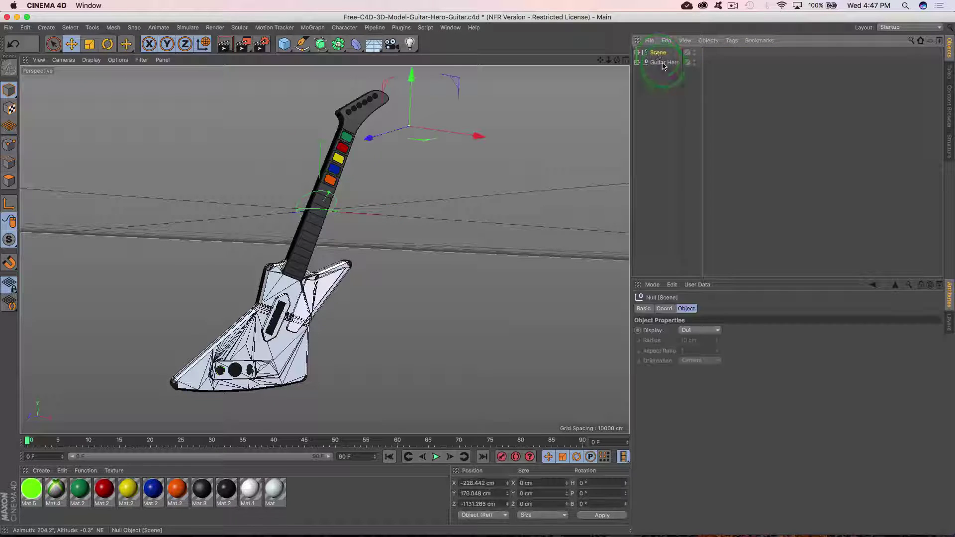
{"action": "key", "text": "Delete"}
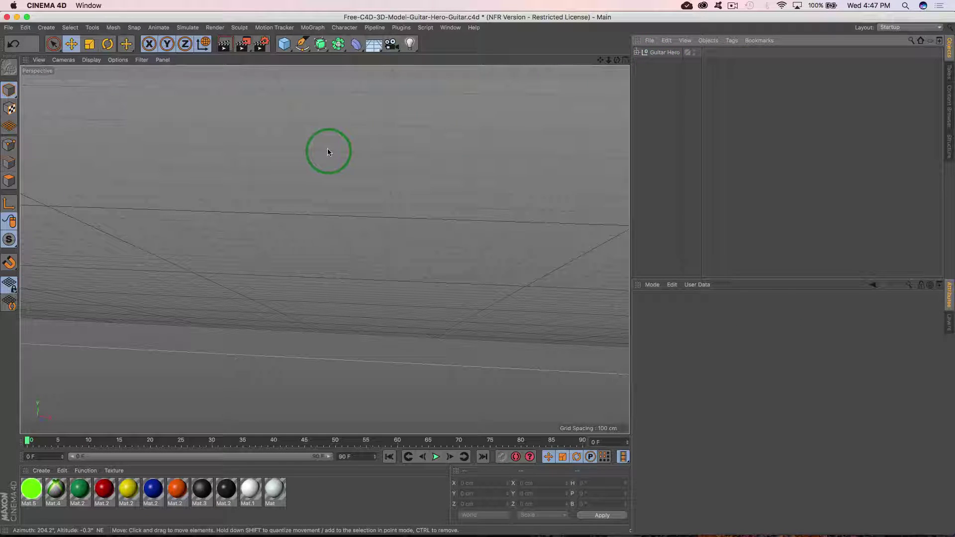
- Frame the whole guitar in the viewport and select the Guitar Hero group
{"action": "left_click", "coordinate": [39, 59]}
{"action": "left_click", "coordinate": [53, 113]}
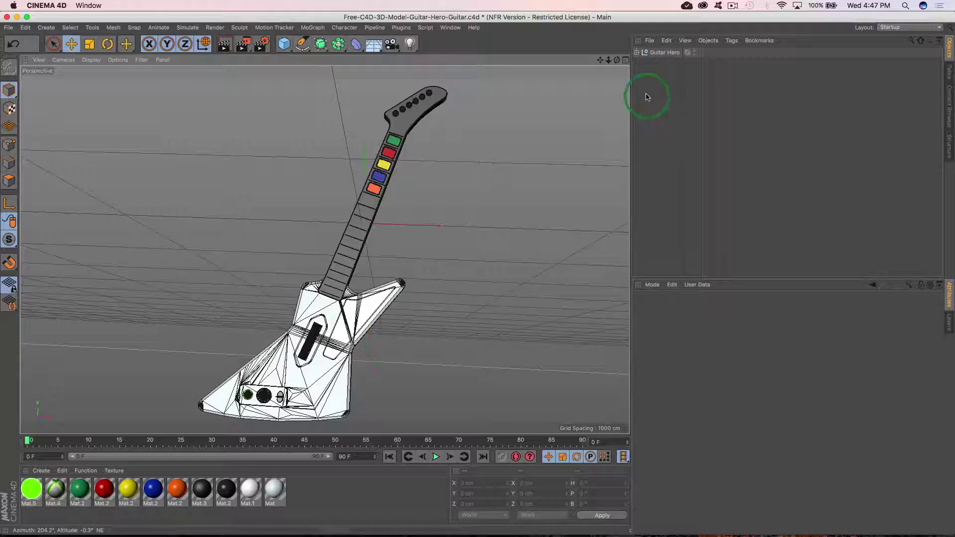
{"action": "left_click", "coordinate": [663, 53]}
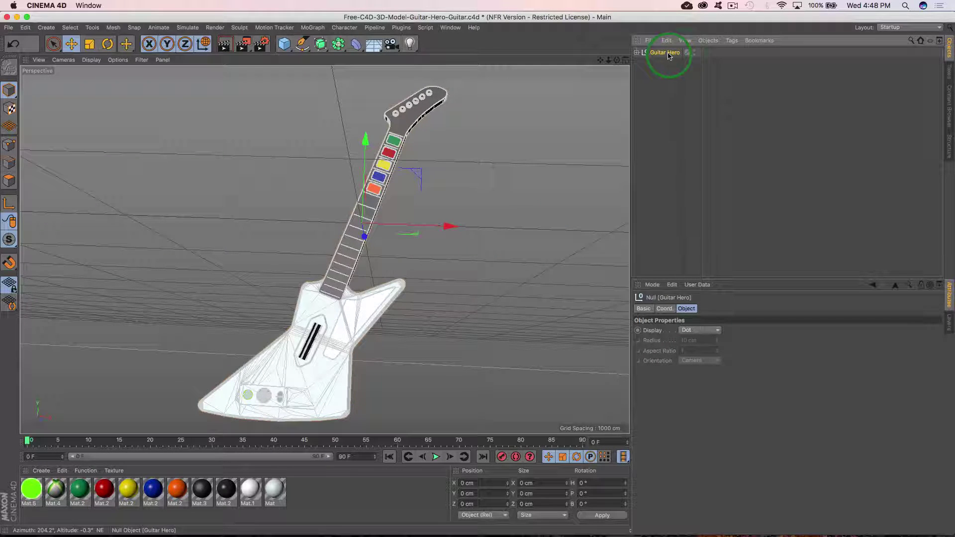
- Start Bake Object for the guitar with 2048×2048 texture size and JPEG output format
{"action": "left_click", "coordinate": [708, 40]}
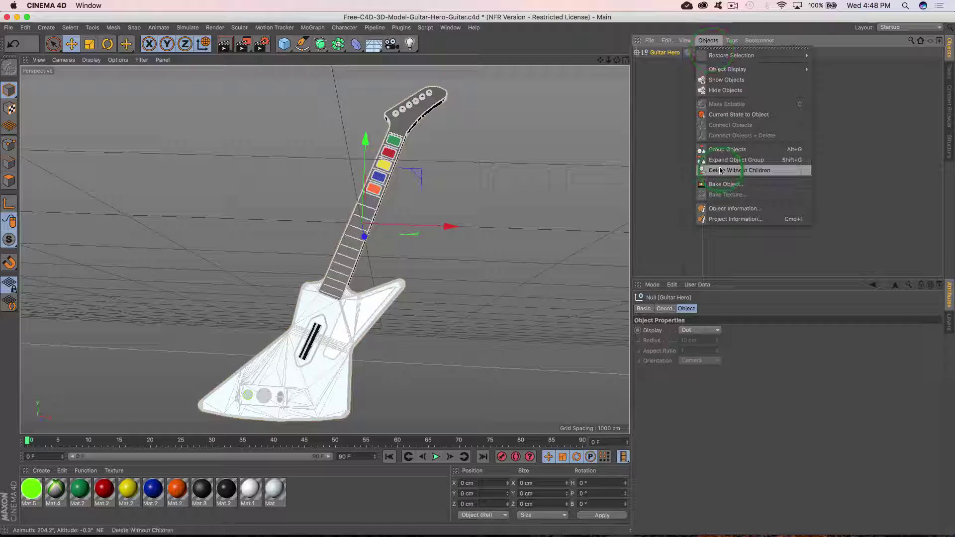
{"action": "left_click", "coordinate": [724, 183]}
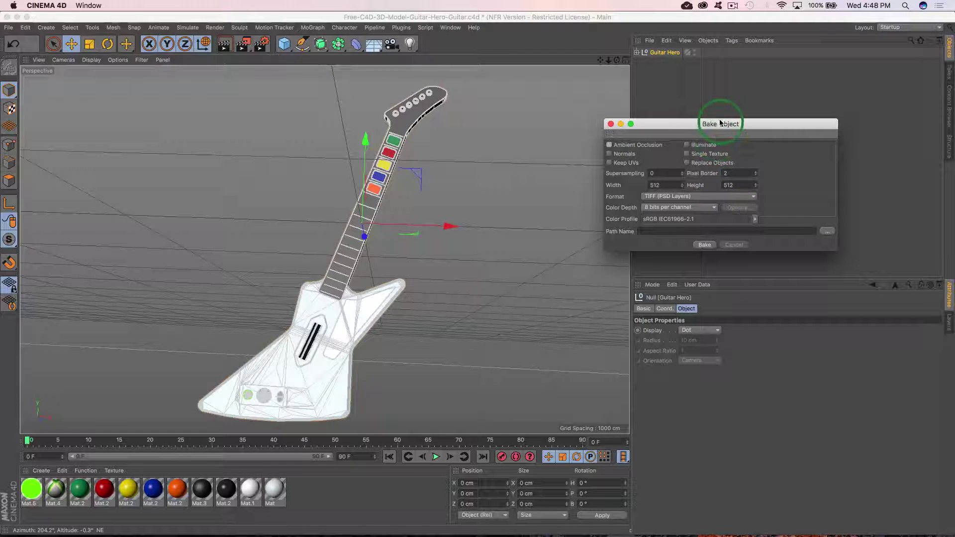
{"action": "left_click_drag", "start_coordinate": [721, 125], "coordinate": [478, 136]}
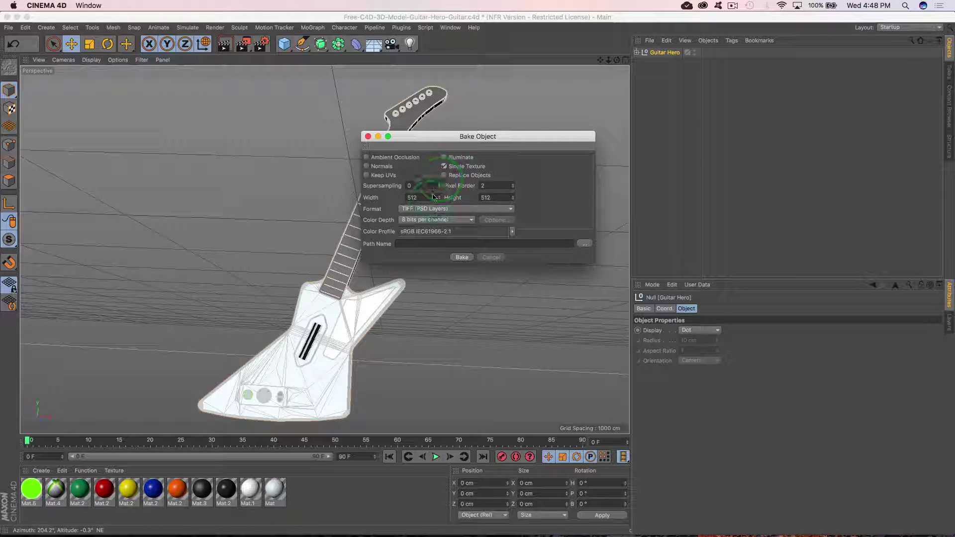
{"action": "double_click", "coordinate": [412, 197]}
{"action": "type", "text": "2048"}
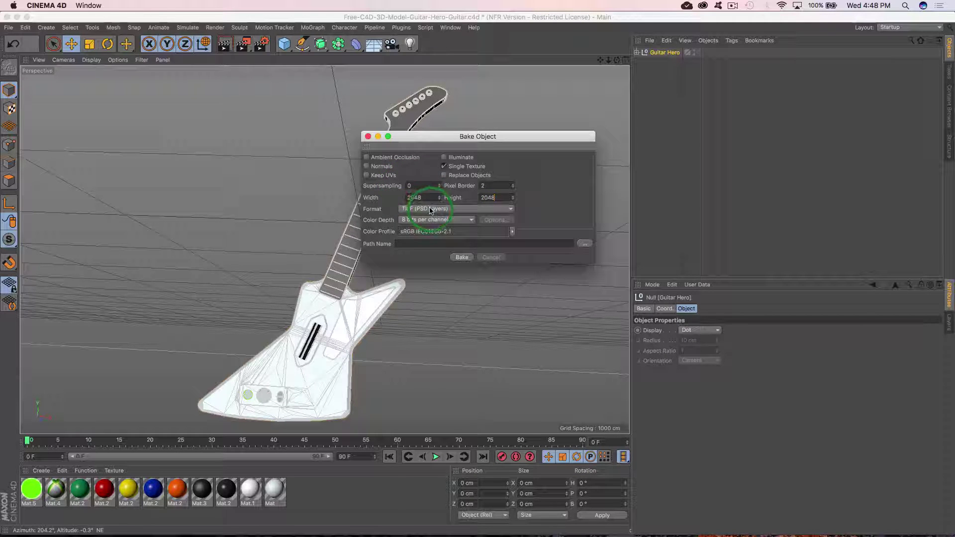
{"action": "left_click", "coordinate": [456, 208]}
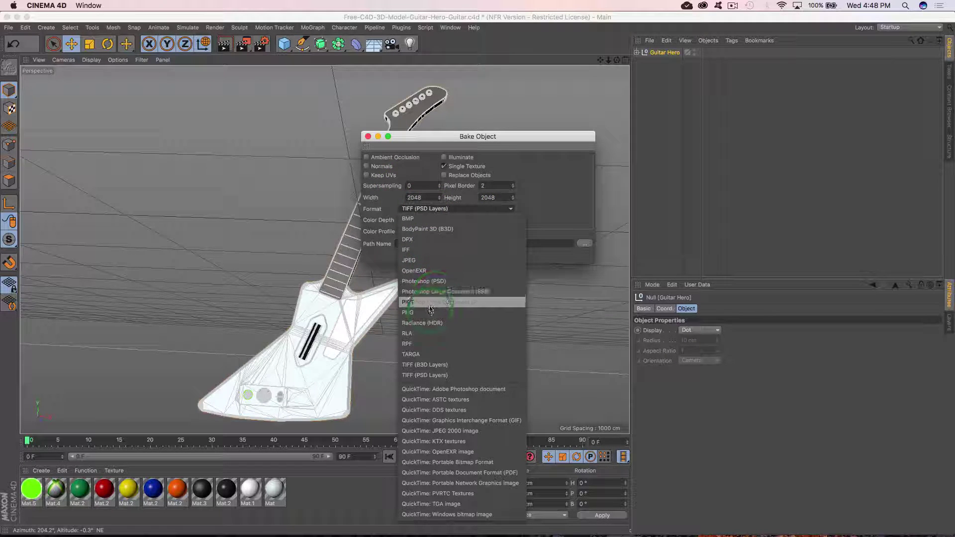
{"action": "left_click", "coordinate": [425, 263]}
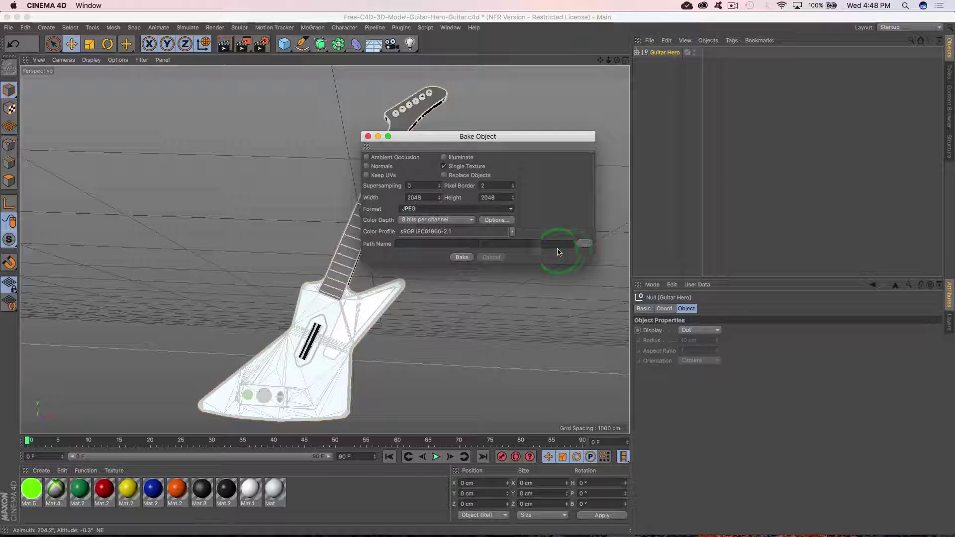
- Browse the bake path to the Tutorial128 folder inside Zaxwerks Tutorials
{"action": "left_click", "coordinate": [584, 244]}
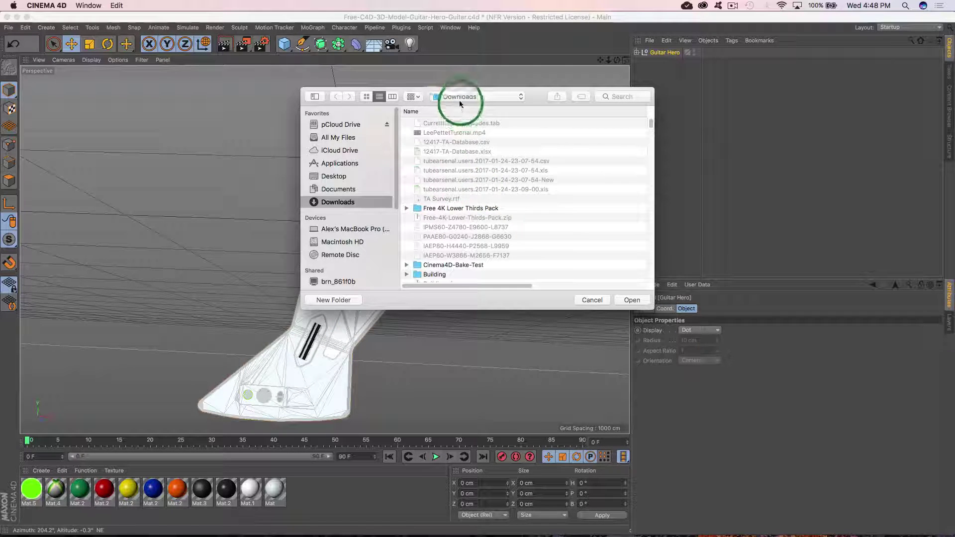
{"action": "left_click", "coordinate": [460, 97]}
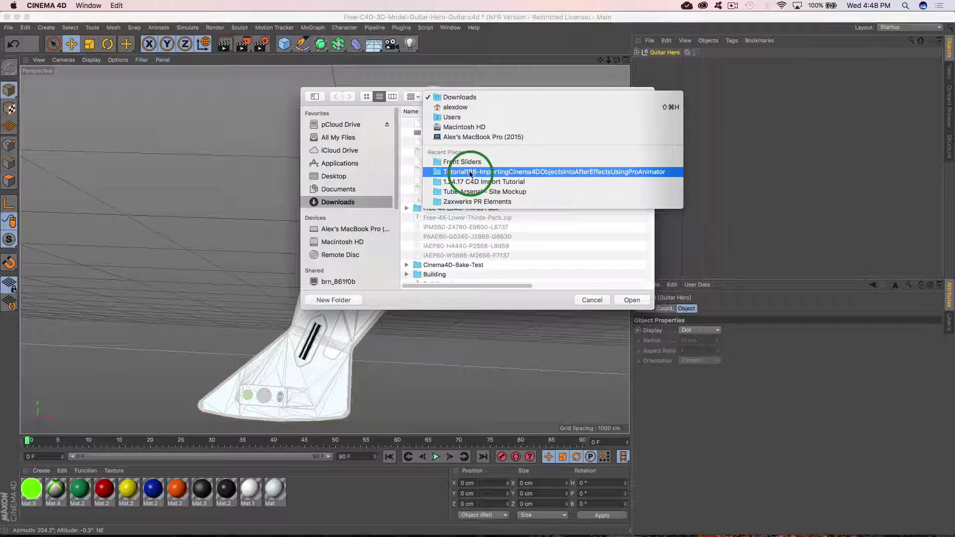
{"action": "left_click", "coordinate": [470, 172]}
{"action": "left_click", "coordinate": [459, 97]}
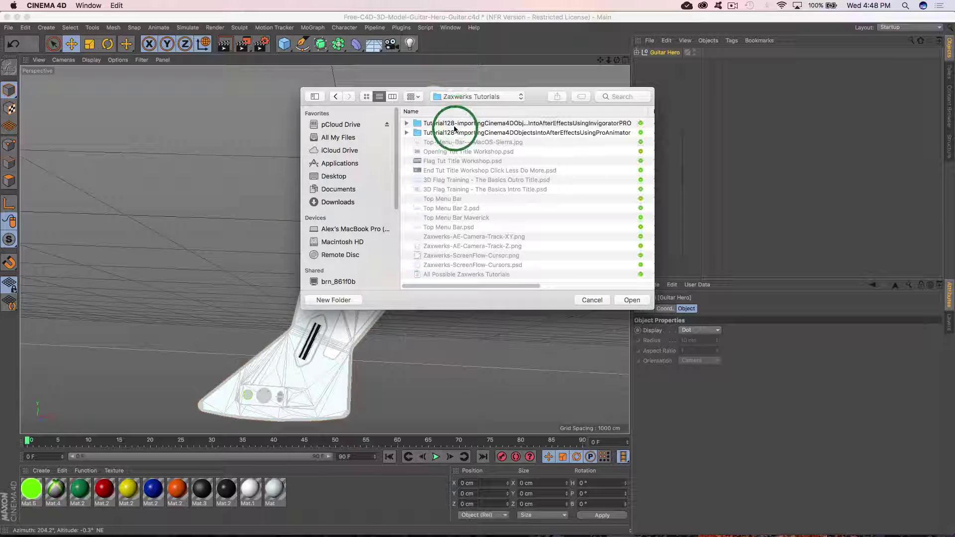
{"action": "double_click", "coordinate": [454, 123]}
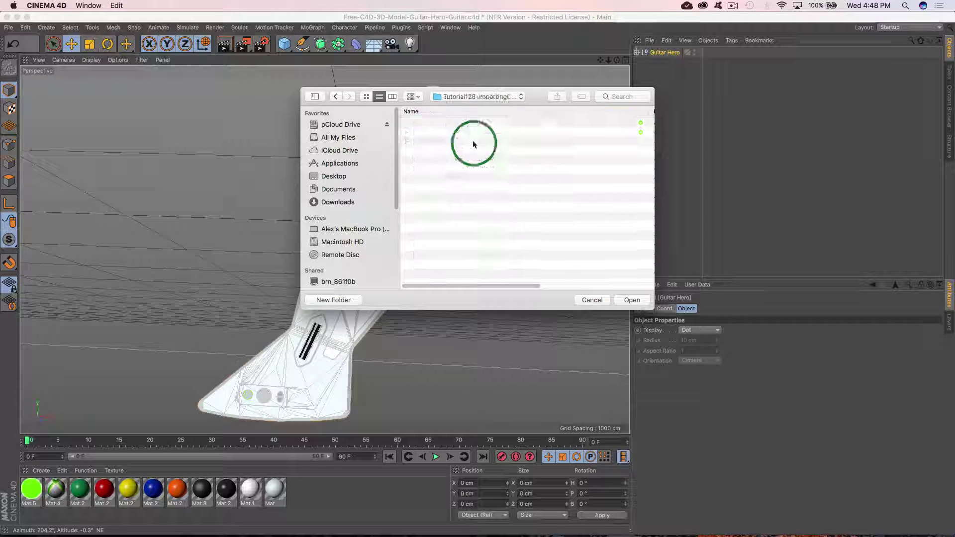
- Confirm the Tutorial128 destination and bake the guitar's colours into one texture
{"action": "left_click", "coordinate": [632, 300]}
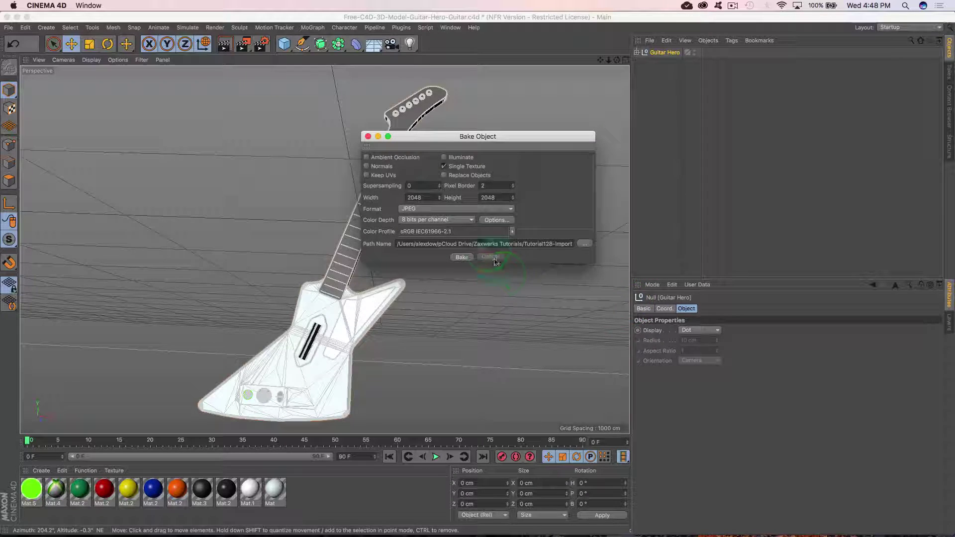
{"action": "left_click", "coordinate": [462, 258]}
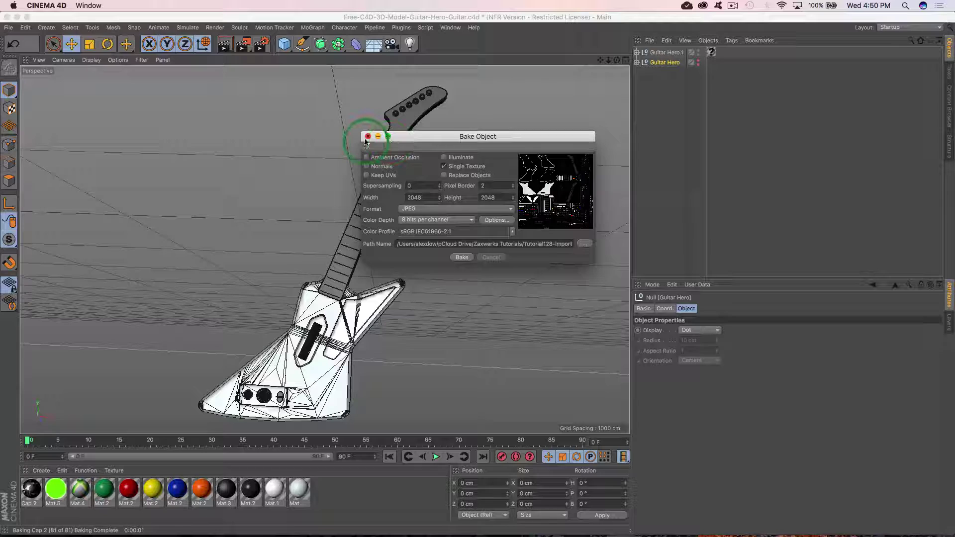
- Hide and delete the original Guitar Hero group, then select the baked Guitar Hero.1
{"action": "left_click", "coordinate": [367, 138]}
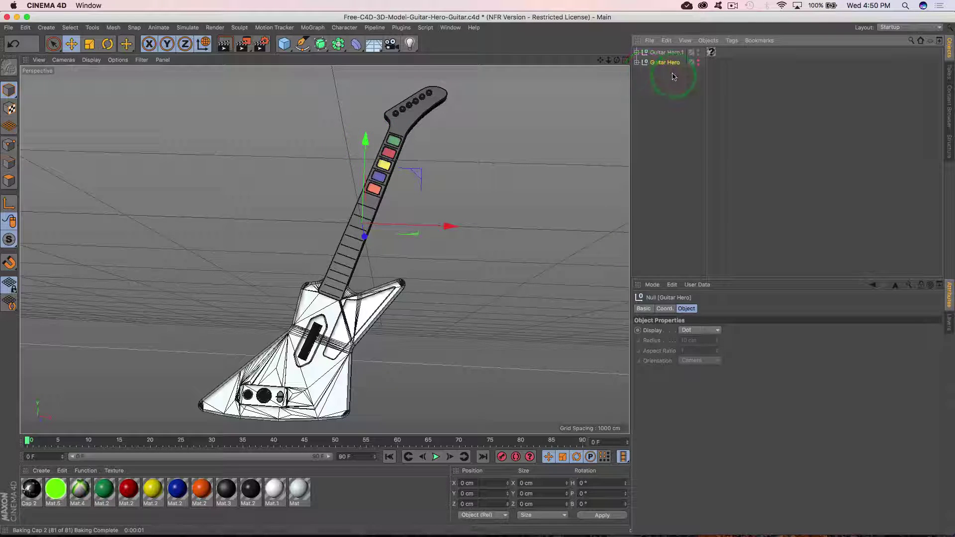
{"action": "left_click", "coordinate": [694, 62]}
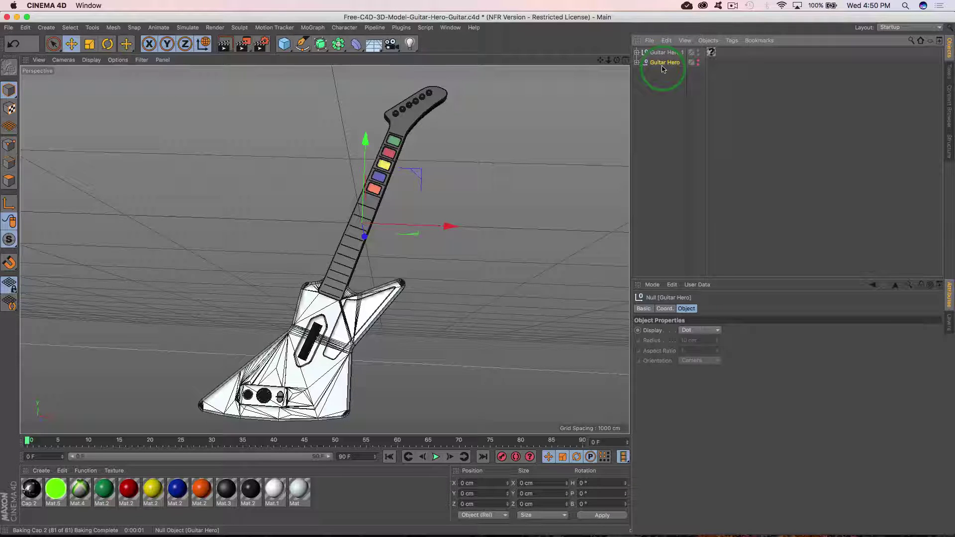
{"action": "key", "text": "Delete"}
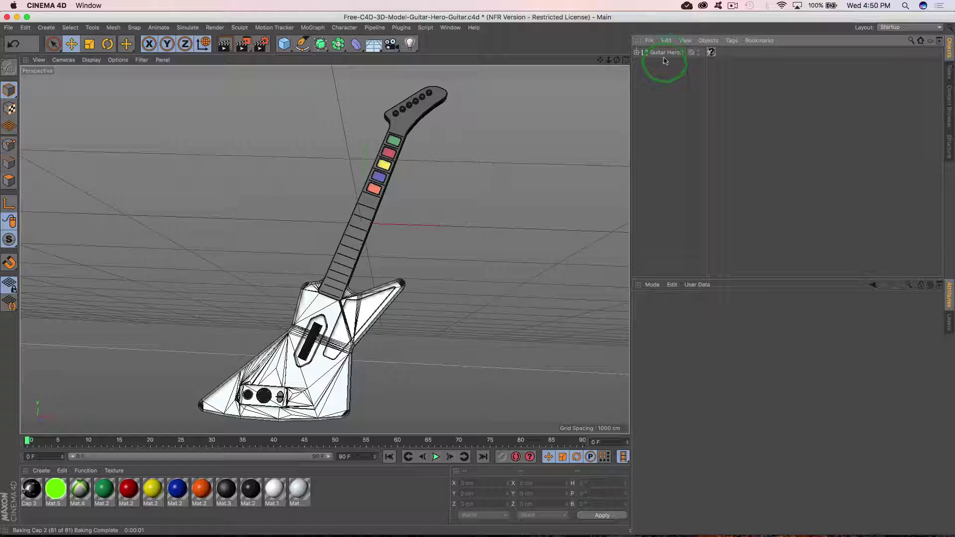
{"action": "left_click", "coordinate": [664, 53]}
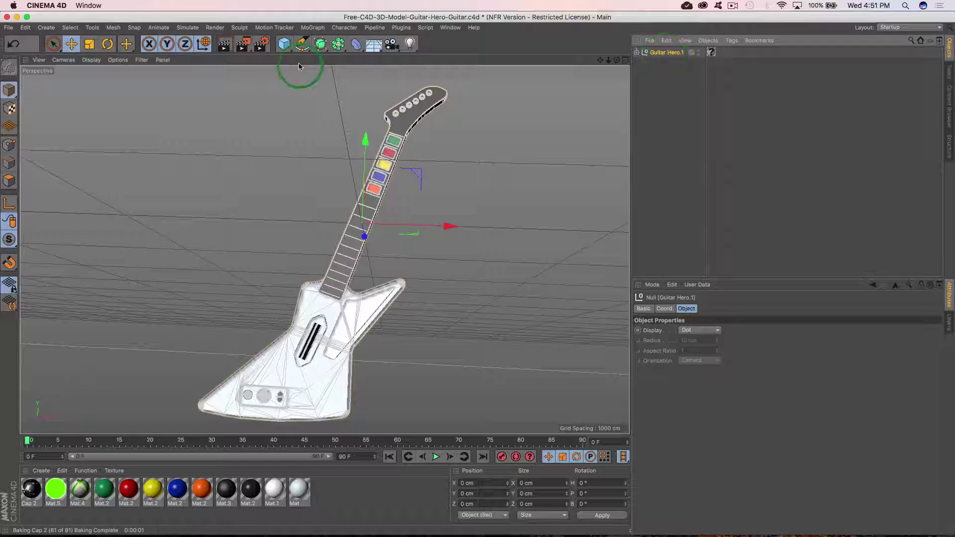
- Export the scene as Wavefront OBJ, keeping Tutorial128 as the save folder
{"action": "left_click", "coordinate": [9, 28]}
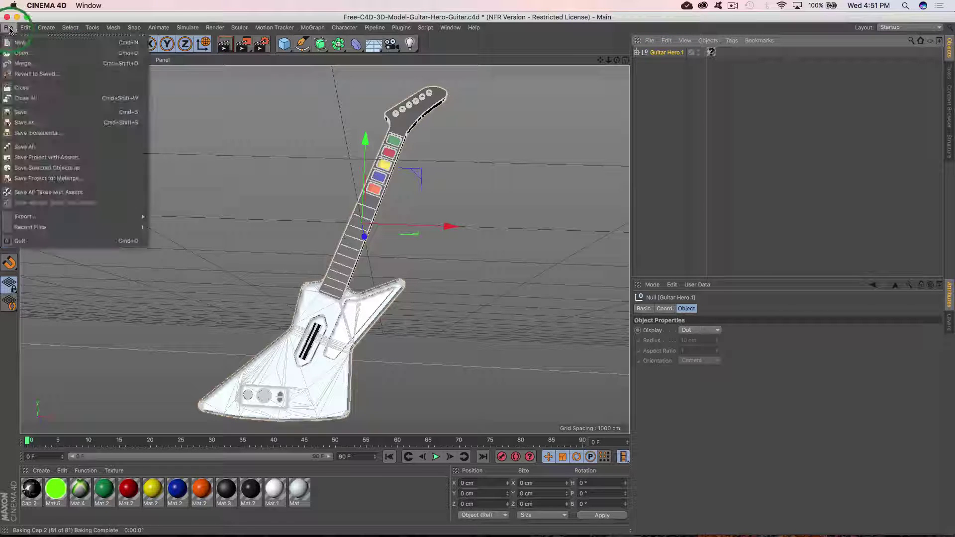
{"action": "mouse_move", "coordinate": [24, 217]}
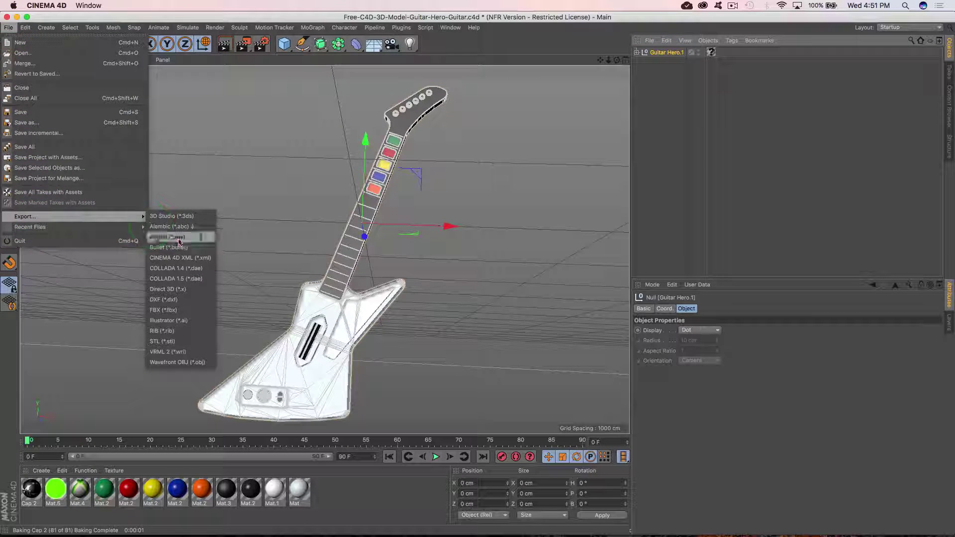
{"action": "left_click", "coordinate": [181, 362]}
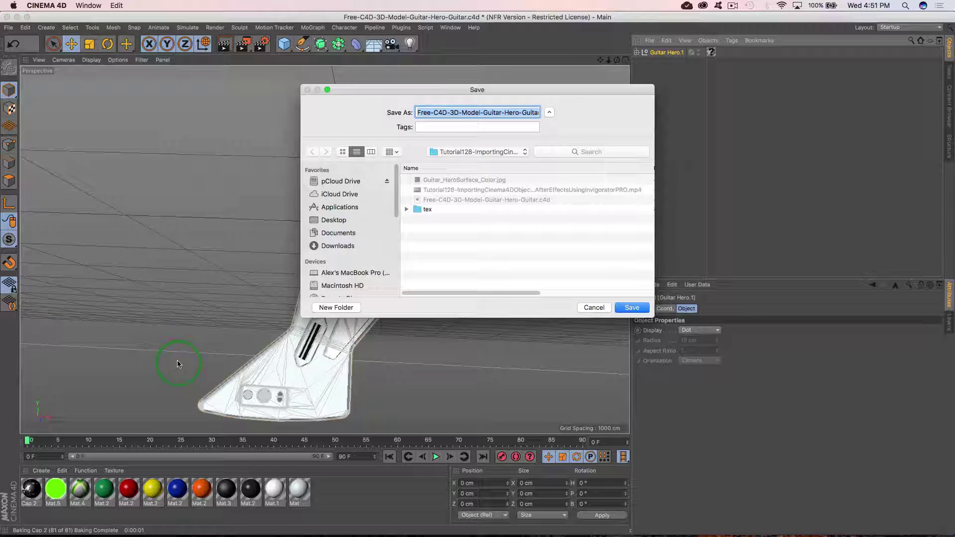
{"action": "left_click", "coordinate": [497, 152]}
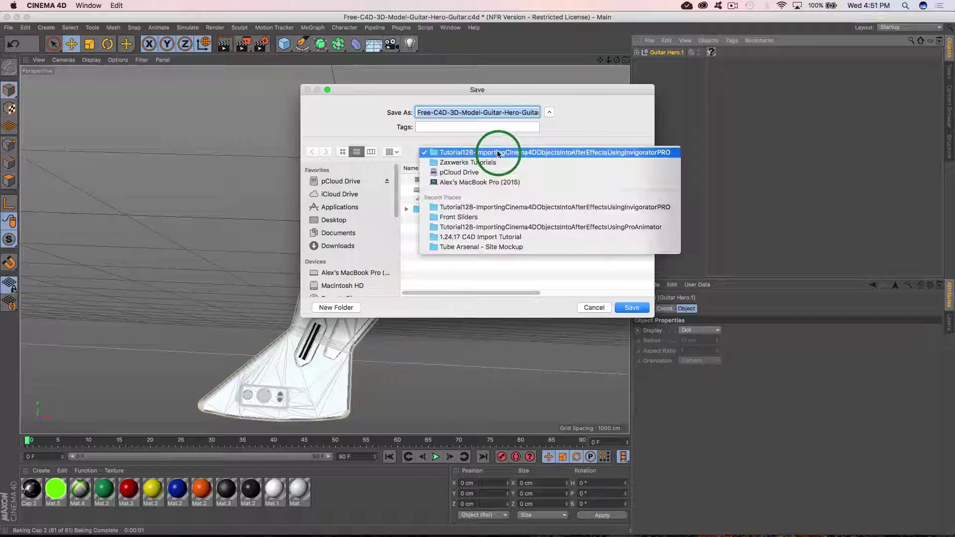
{"action": "left_click", "coordinate": [499, 153]}
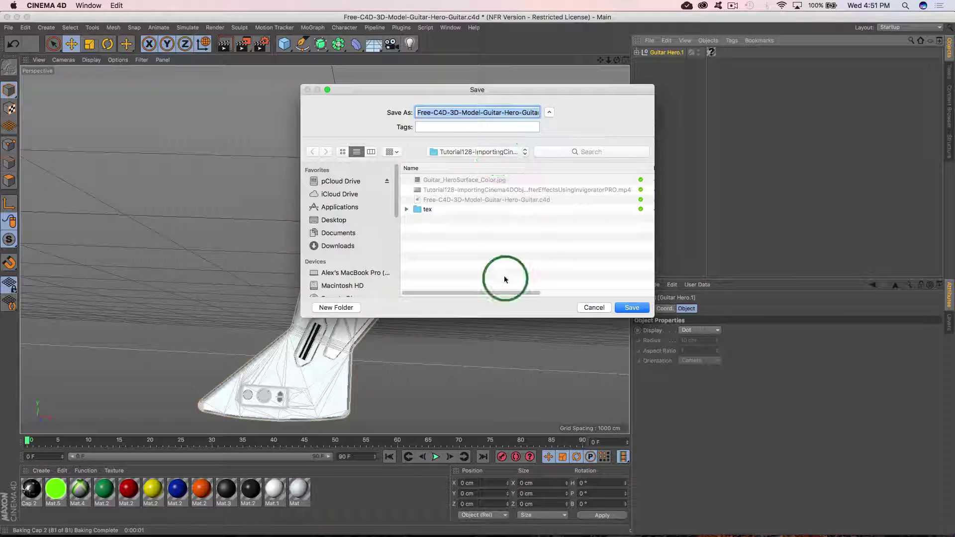
- Save the OBJ without materials, UVs kept and groups off, then switch to After Effects
{"action": "left_click", "coordinate": [633, 308]}
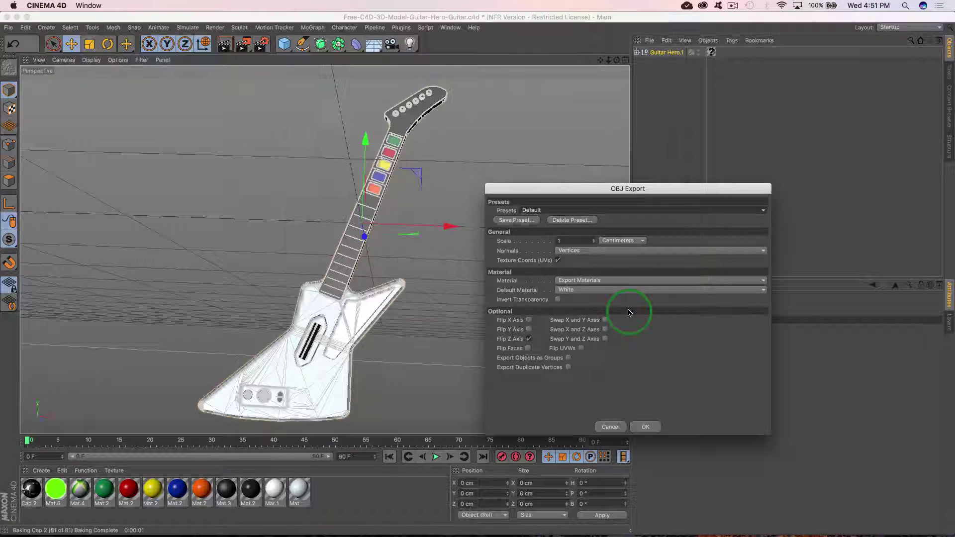
{"action": "left_click_drag", "start_coordinate": [665, 192], "coordinate": [498, 148]}
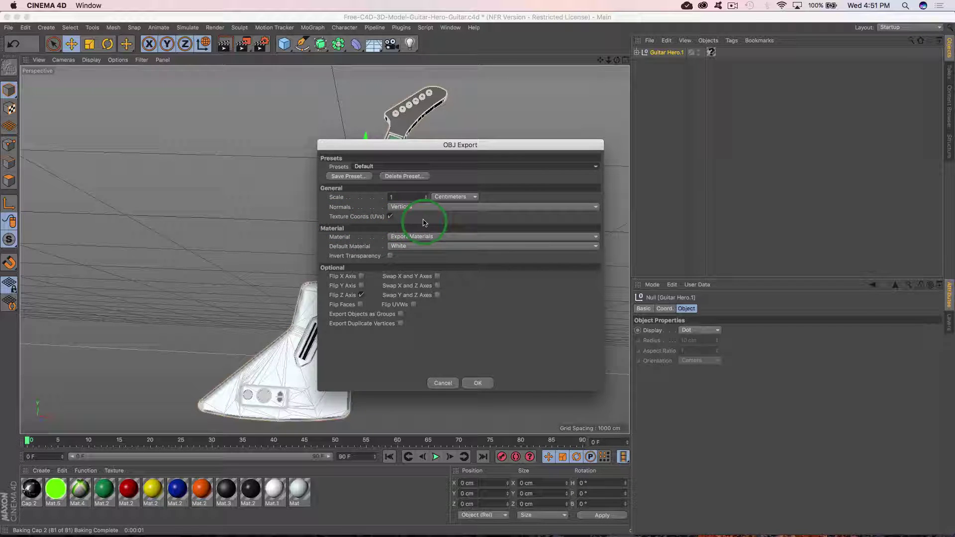
{"action": "left_click", "coordinate": [417, 236]}
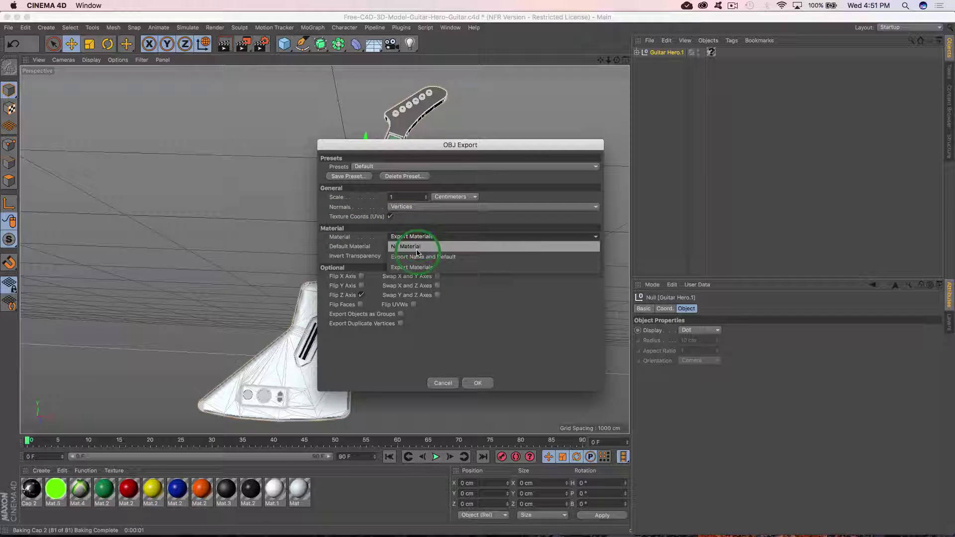
{"action": "left_click", "coordinate": [417, 247]}
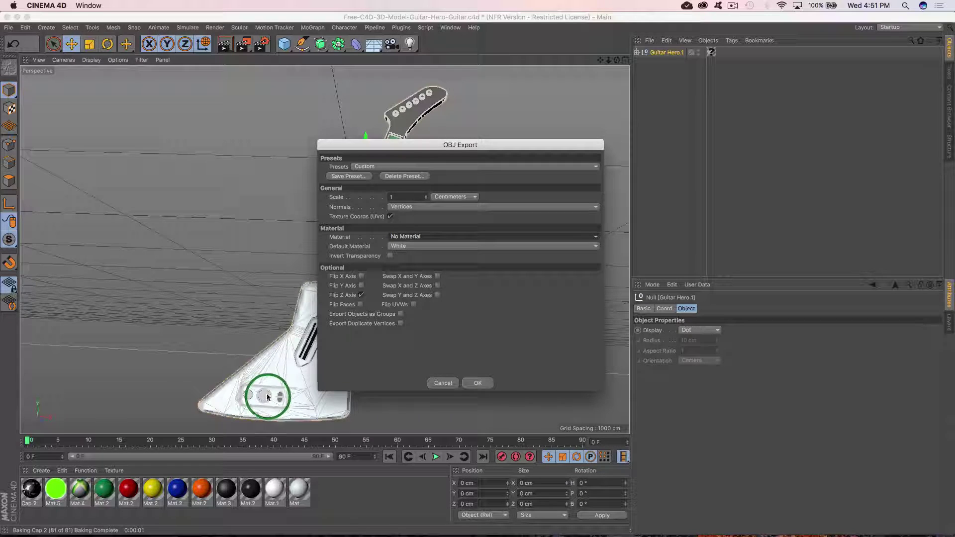
{"action": "left_click", "coordinate": [401, 314]}
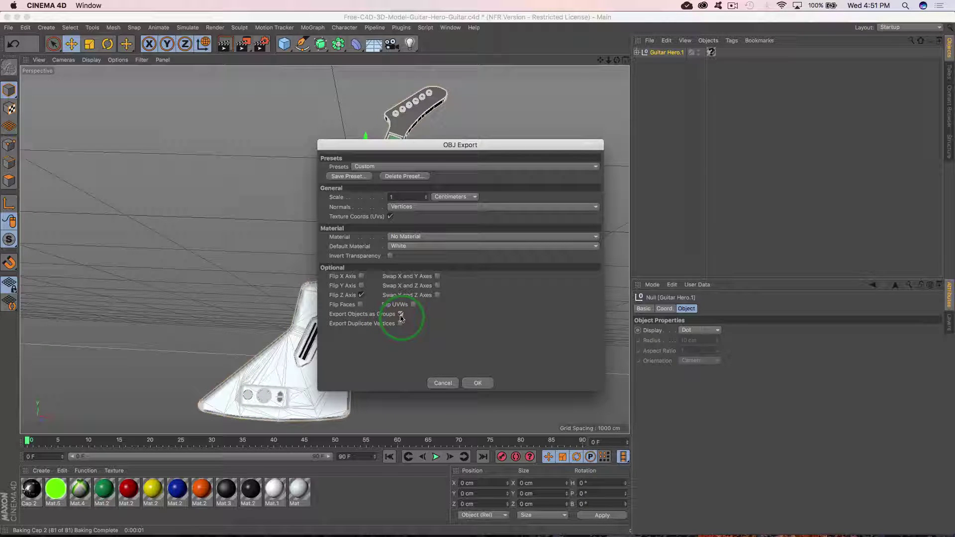
{"action": "left_click", "coordinate": [400, 314]}
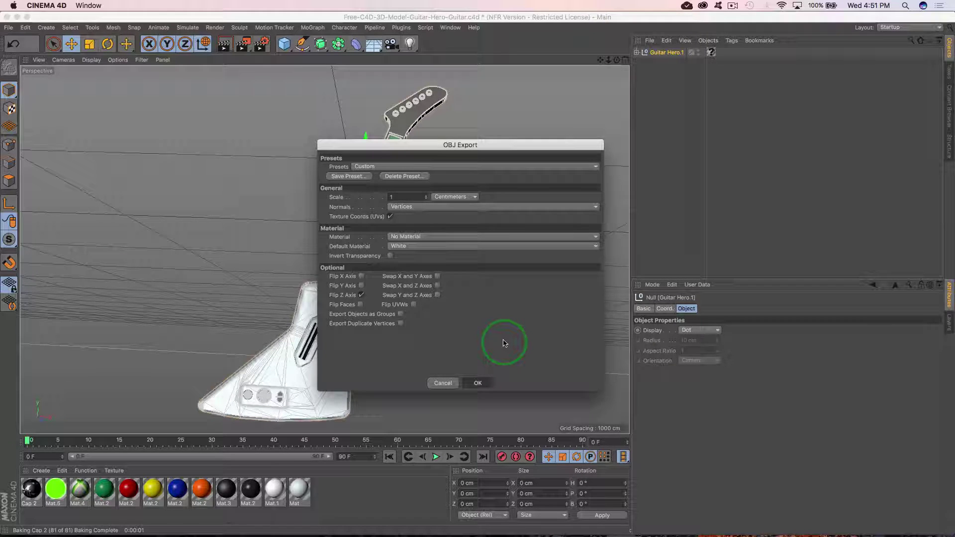
{"action": "key", "text": "Return"}
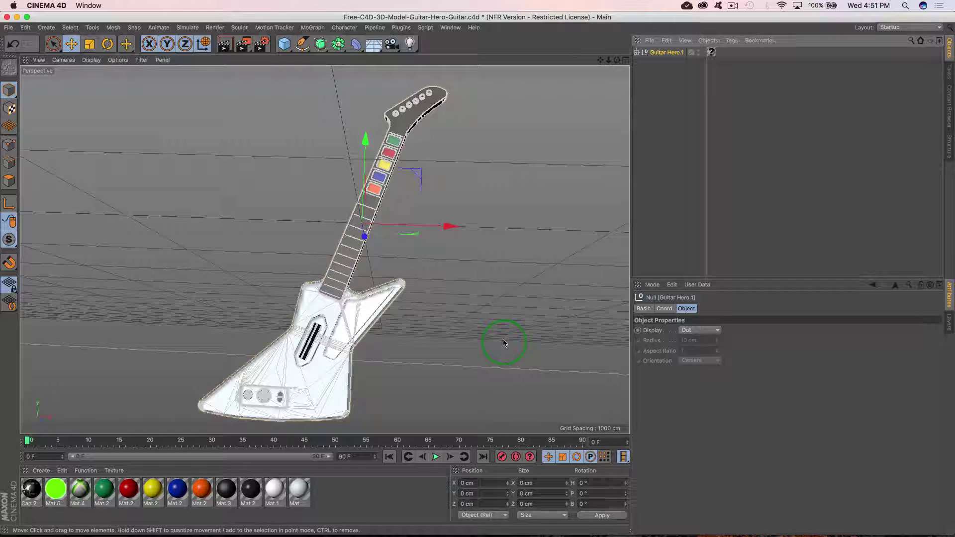
{"action": "key", "text": "super+Tab"}
{"action": "key", "text": "super+Tab"}
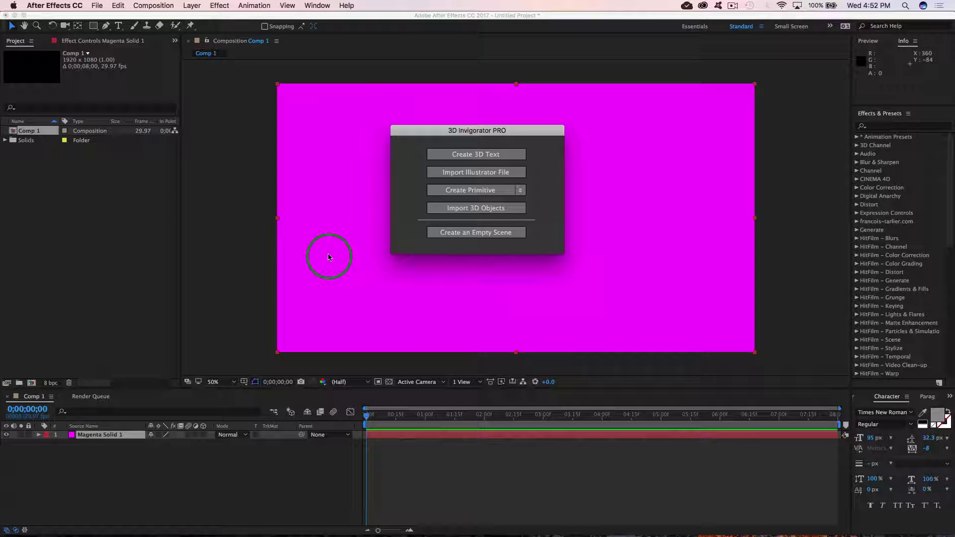
- Create an empty 3D Invigorator scene and bring up its Set-Up window
{"action": "left_click", "coordinate": [465, 234]}
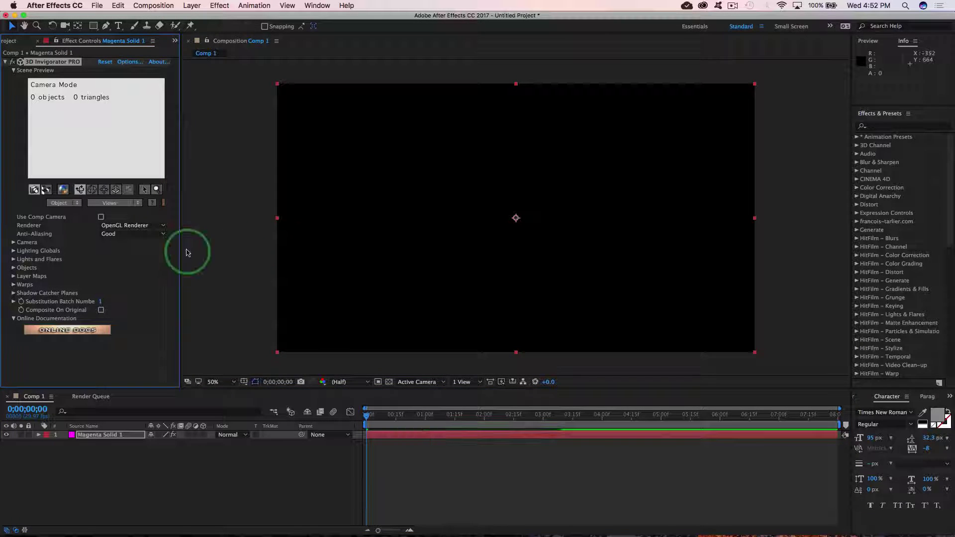
{"action": "left_click_drag", "start_coordinate": [180, 252], "coordinate": [257, 254]}
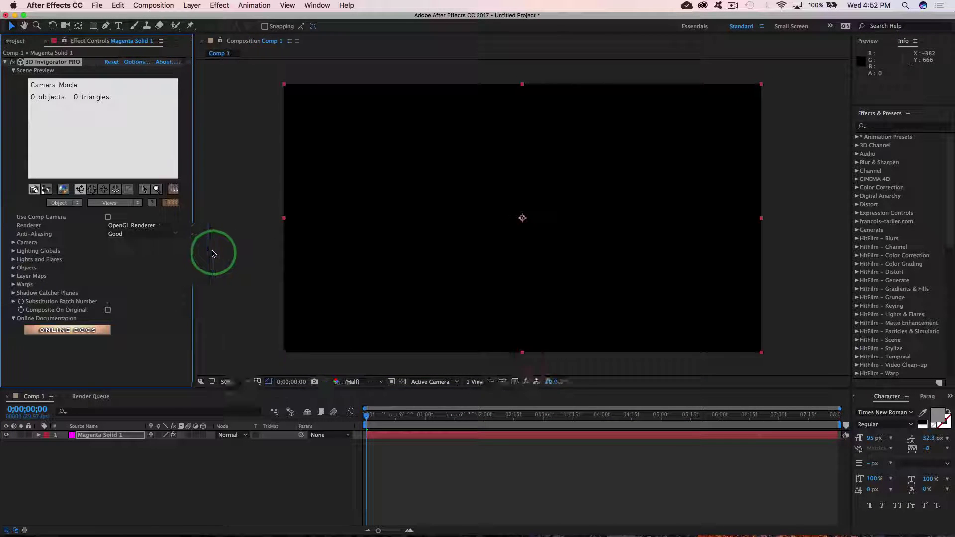
{"action": "left_click", "coordinate": [178, 203]}
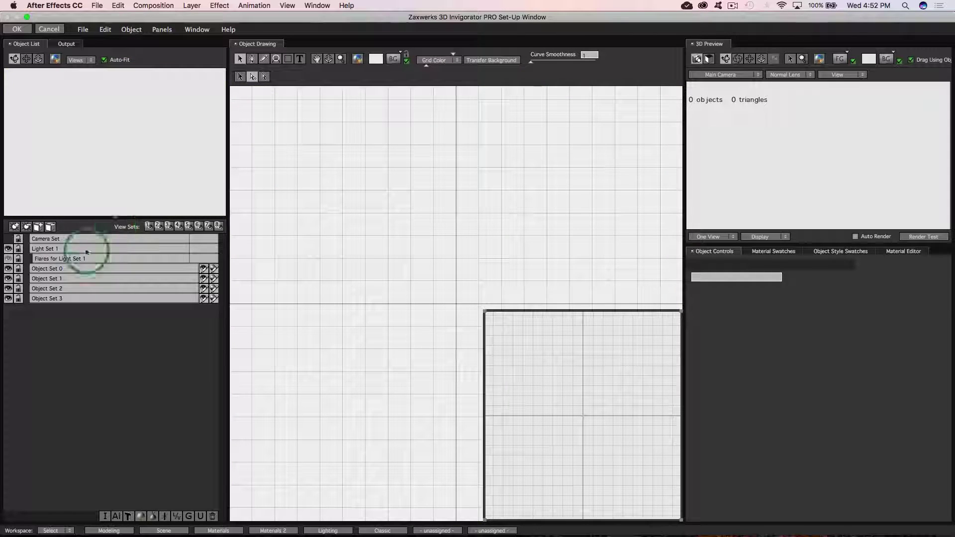
- Import the exported guitar OBJ file into Object Set 0
{"action": "left_click", "coordinate": [64, 270]}
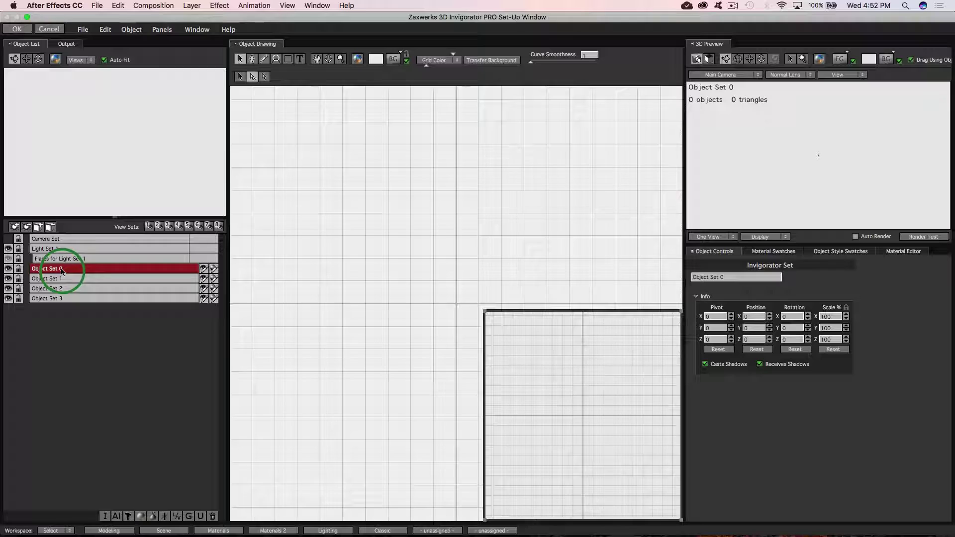
{"action": "left_click", "coordinate": [131, 30]}
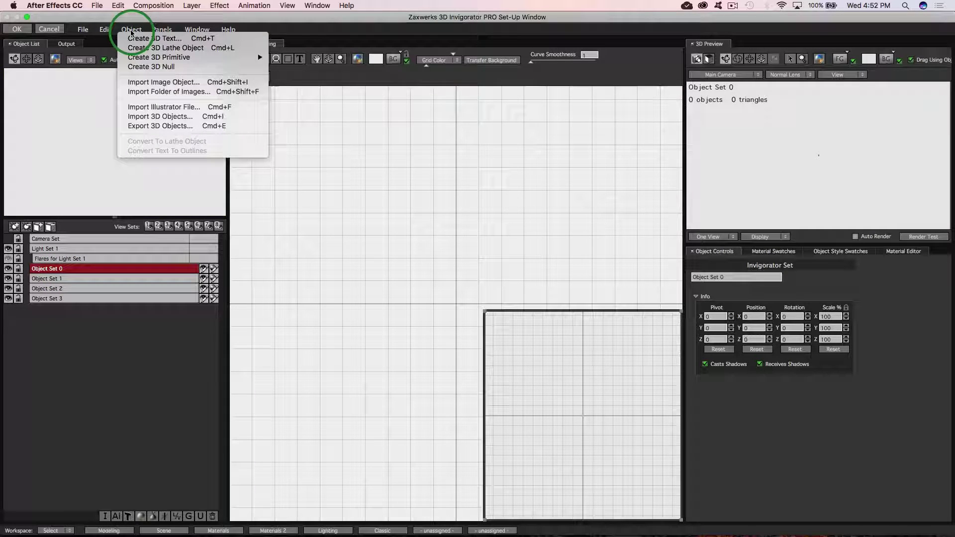
{"action": "left_click", "coordinate": [158, 117]}
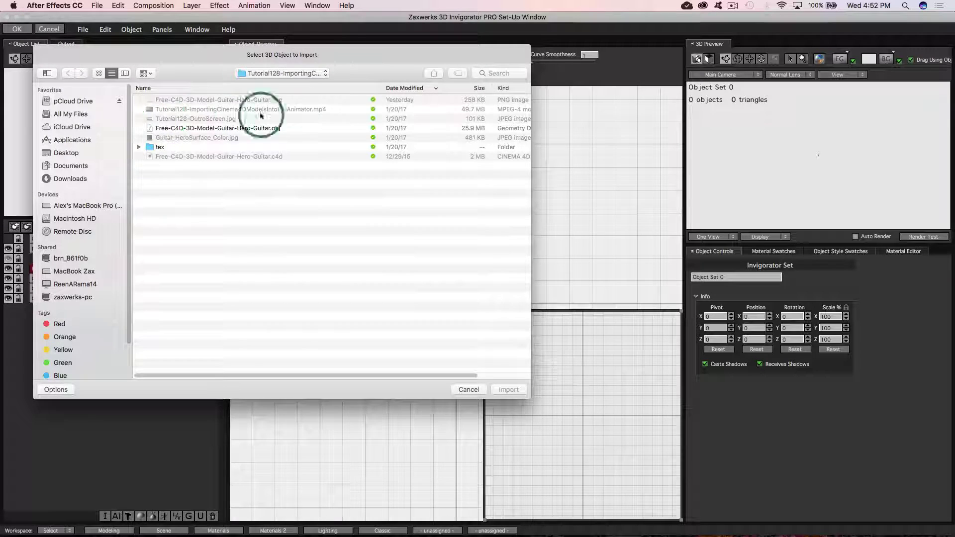
{"action": "left_click", "coordinate": [230, 128]}
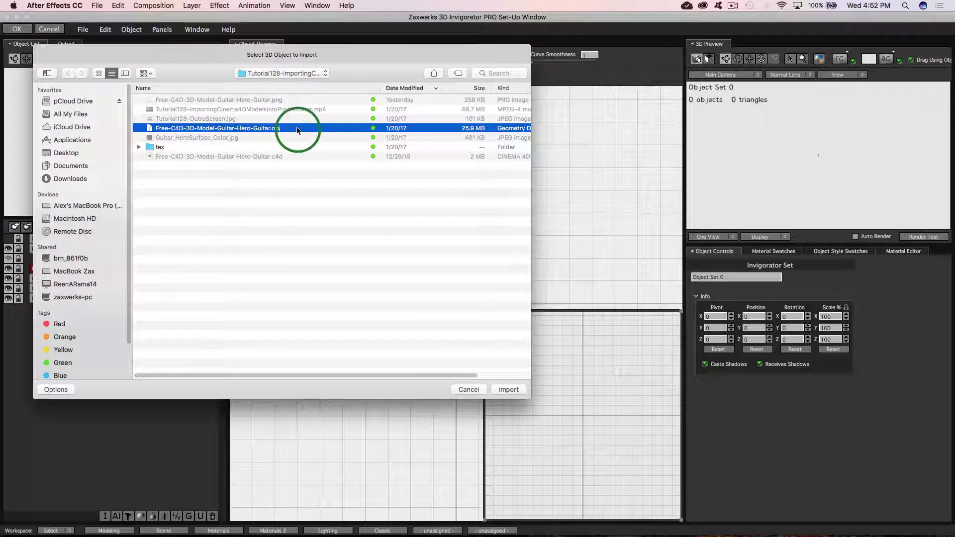
{"action": "left_click", "coordinate": [508, 390]}
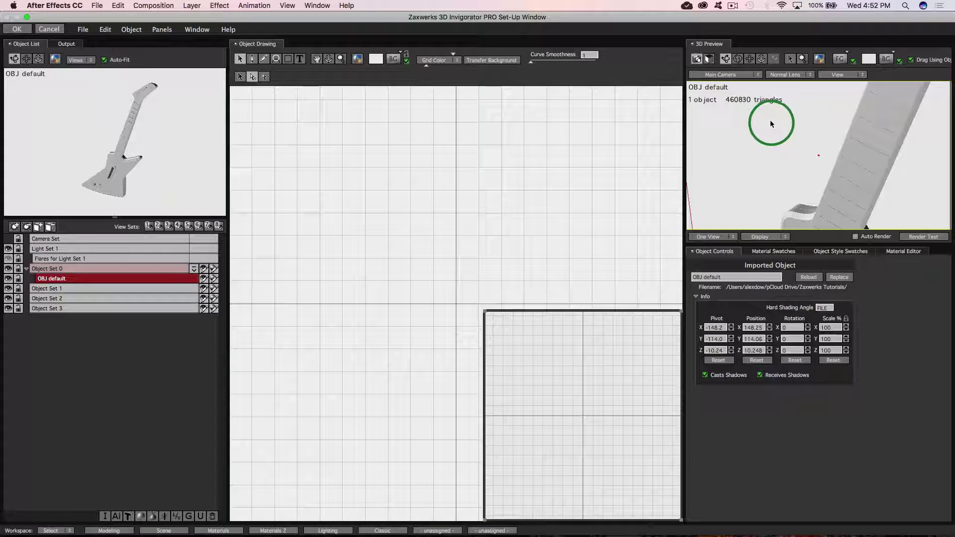
- Switch the preview camera to the Front view of the guitar
{"action": "left_click", "coordinate": [849, 75]}
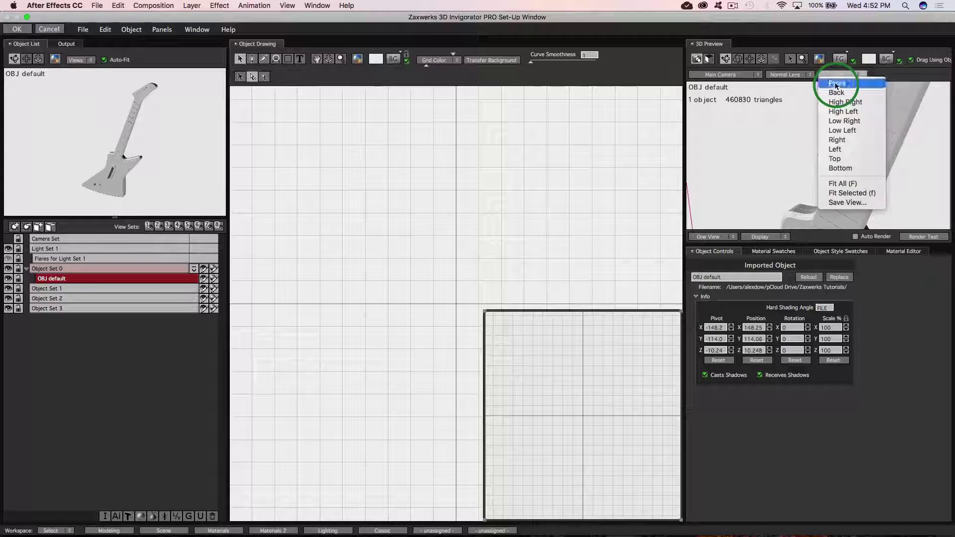
{"action": "left_click", "coordinate": [836, 85]}
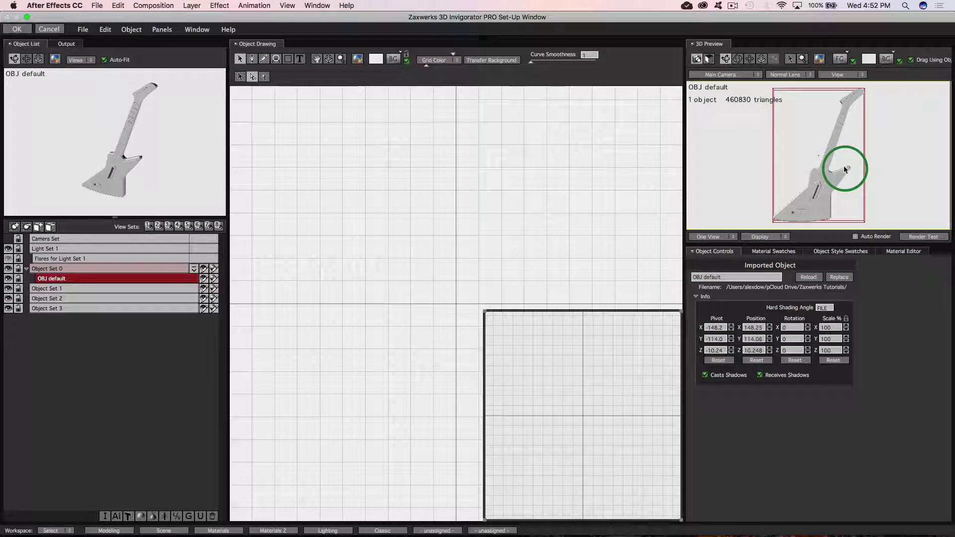
- In the Materials workspace, load Guitar_HeroSurface_Color.jpg as the material's colour map
{"action": "left_click", "coordinate": [218, 530]}
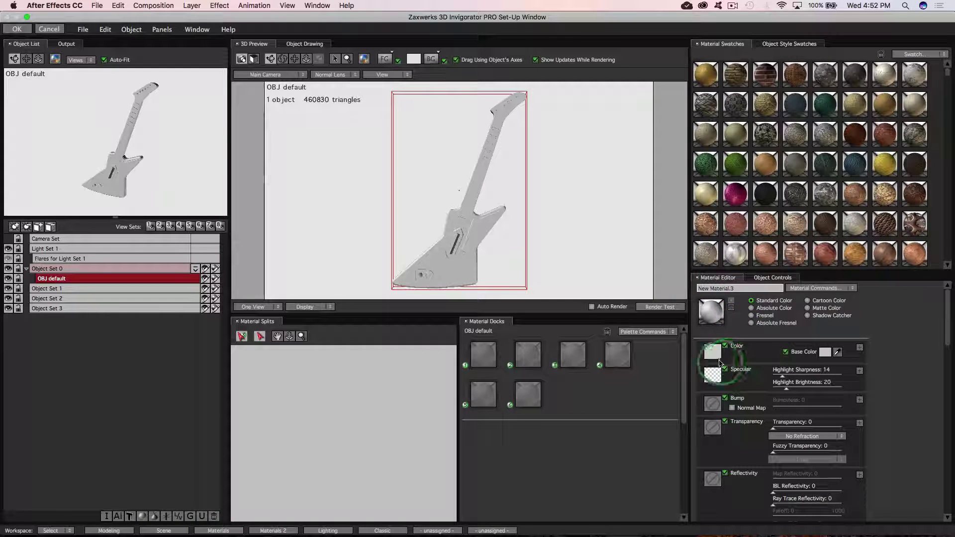
{"action": "left_click", "coordinate": [712, 352]}
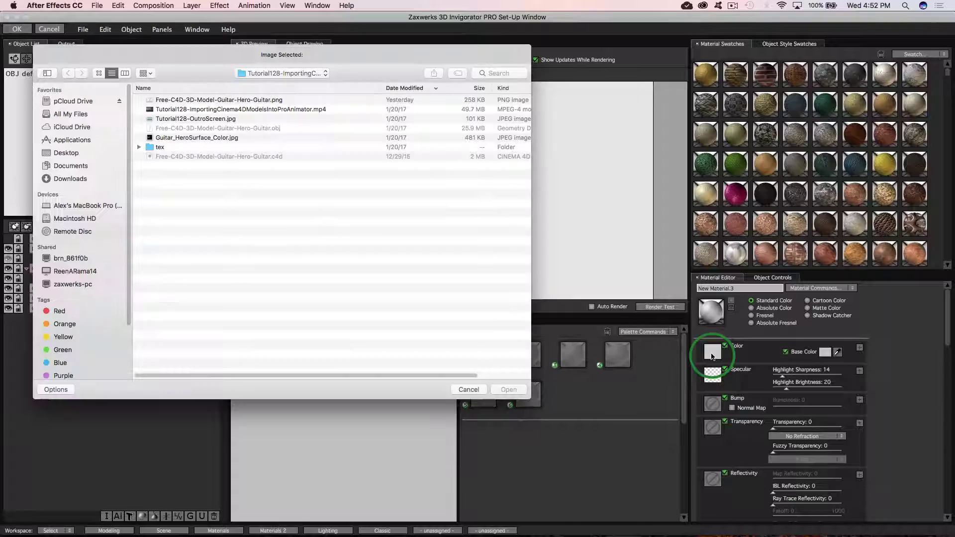
{"action": "left_click", "coordinate": [216, 138]}
{"action": "key", "text": "space"}
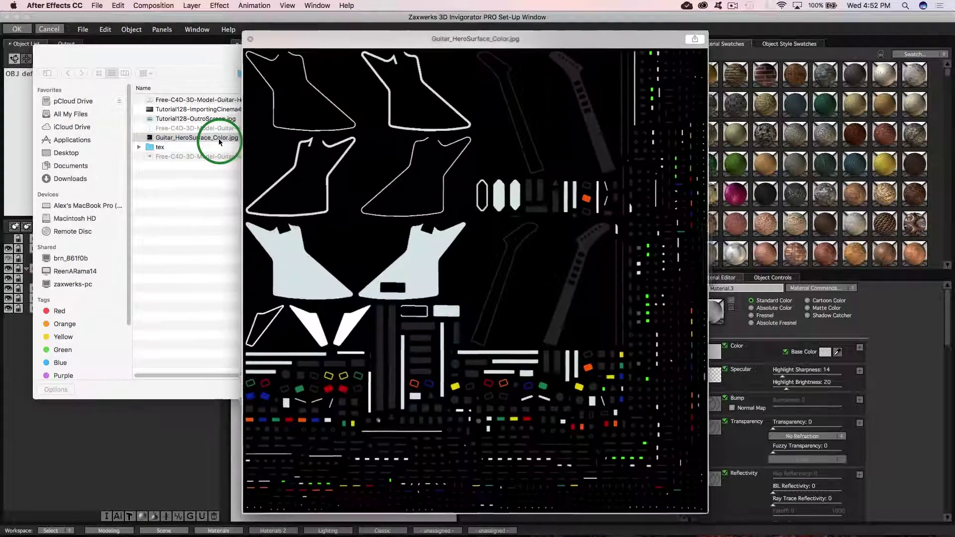
{"action": "key", "text": "space"}
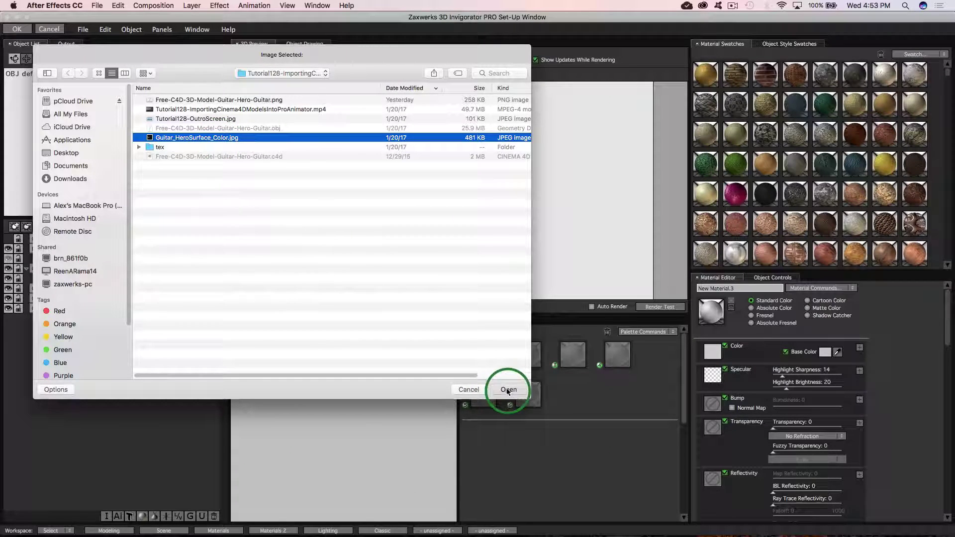
{"action": "left_click", "coordinate": [506, 388]}
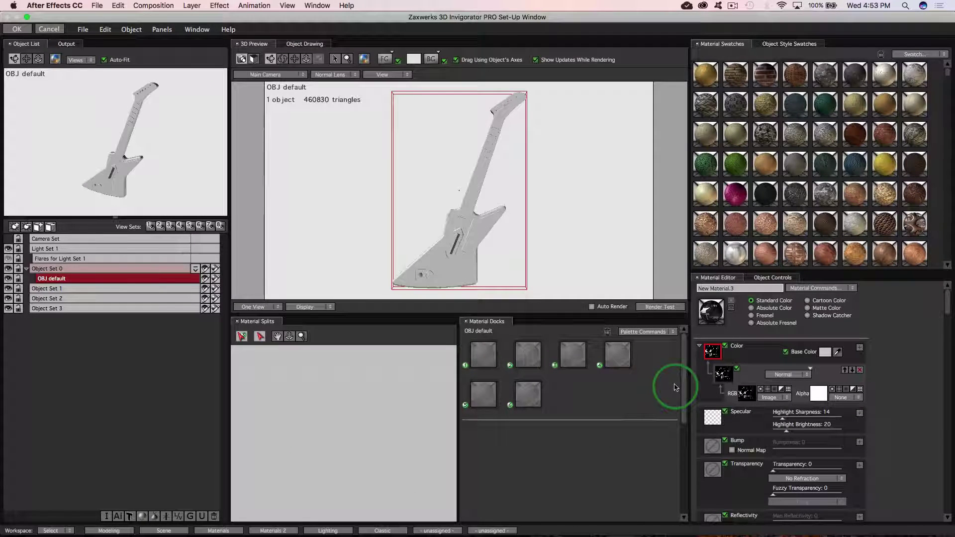
- Drop the textured material thumbnail onto the guitar, then orbit it to an angled view
{"action": "left_click", "coordinate": [711, 312]}
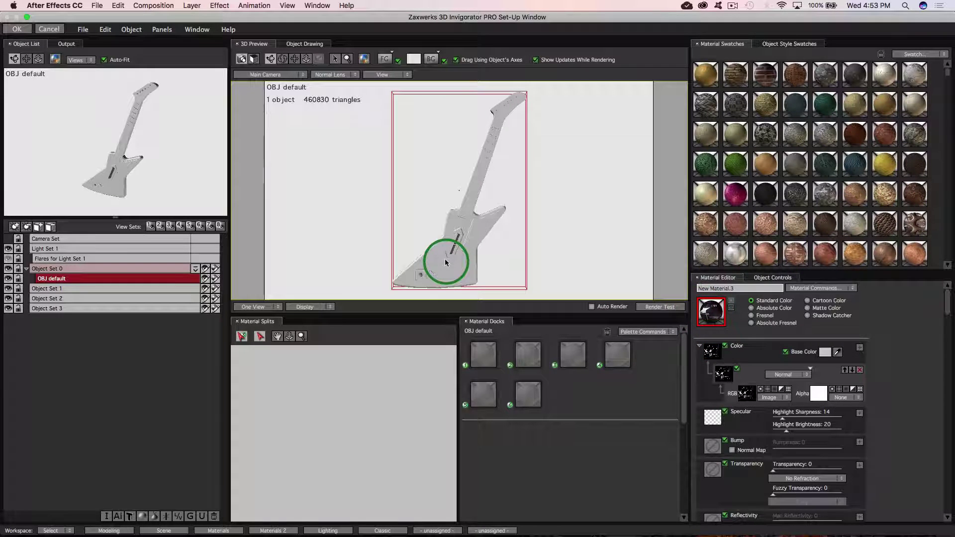
{"action": "left_click_drag", "start_coordinate": [447, 262], "coordinate": [451, 254]}
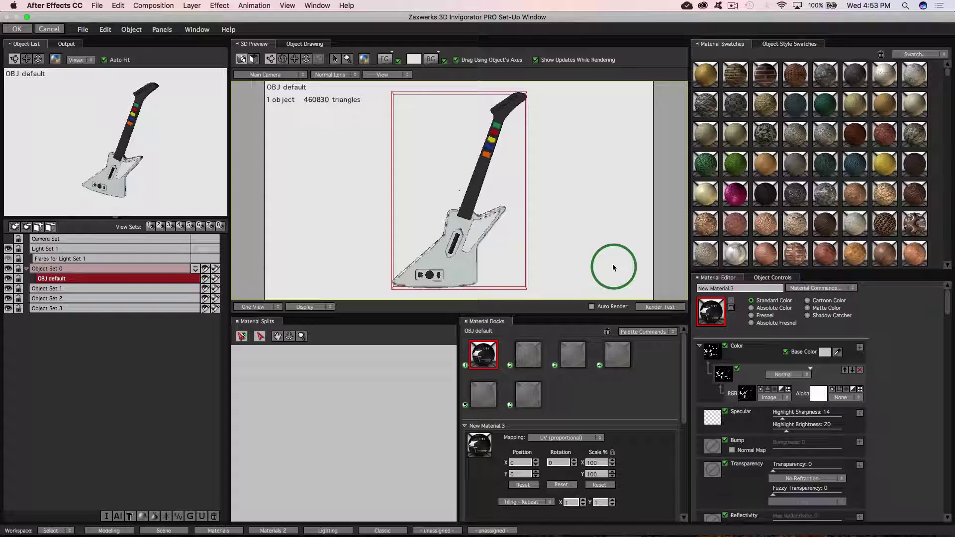
{"action": "mouse_move", "coordinate": [568, 256]}
{"action": "left_mouse_down"}
{"action": "mouse_move", "coordinate": [493, 237]}
{"action": "mouse_move", "coordinate": [498, 214]}
{"action": "left_mouse_up"}
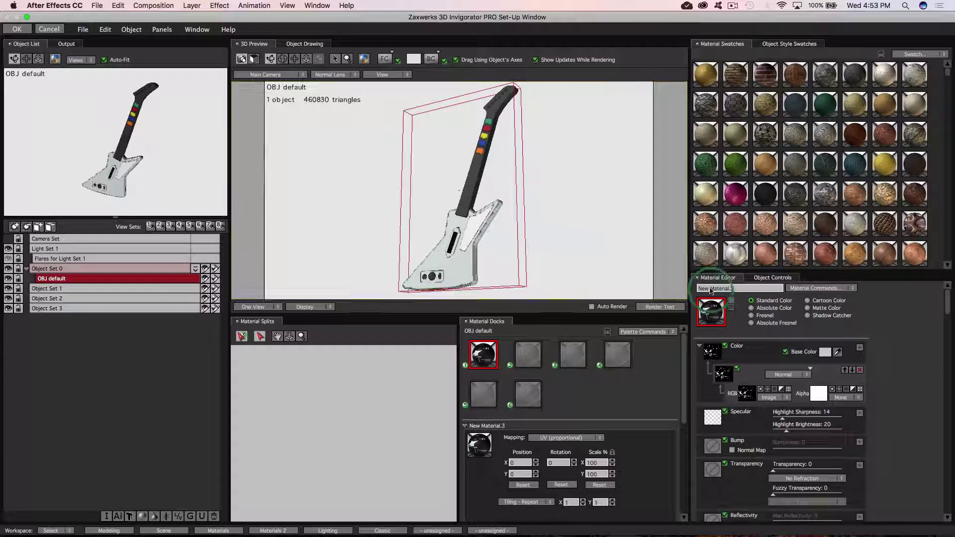
- Set Preview Texture Width and Height to 2048, apply with Set, and turn the guitar upright
{"action": "left_click", "coordinate": [731, 309]}
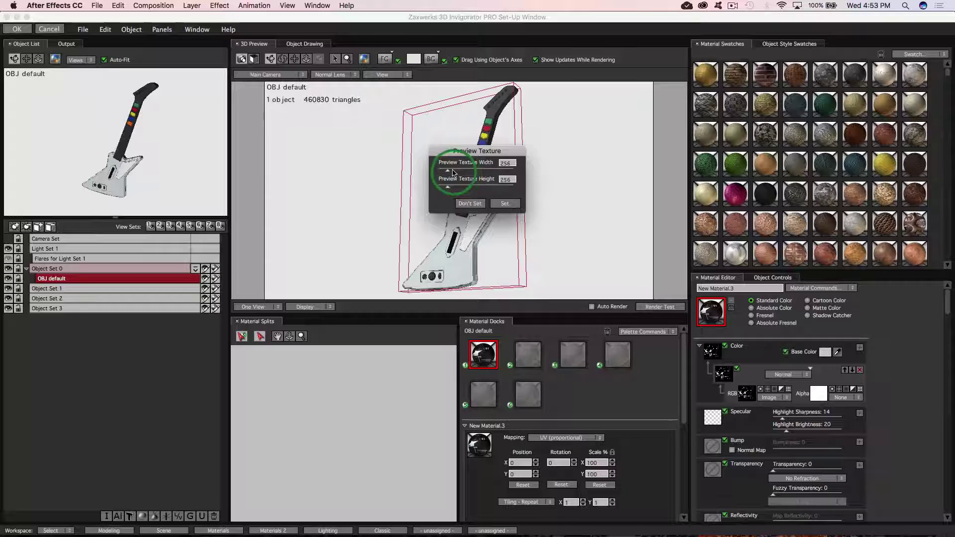
{"action": "left_click_drag", "start_coordinate": [448, 171], "coordinate": [514, 171]}
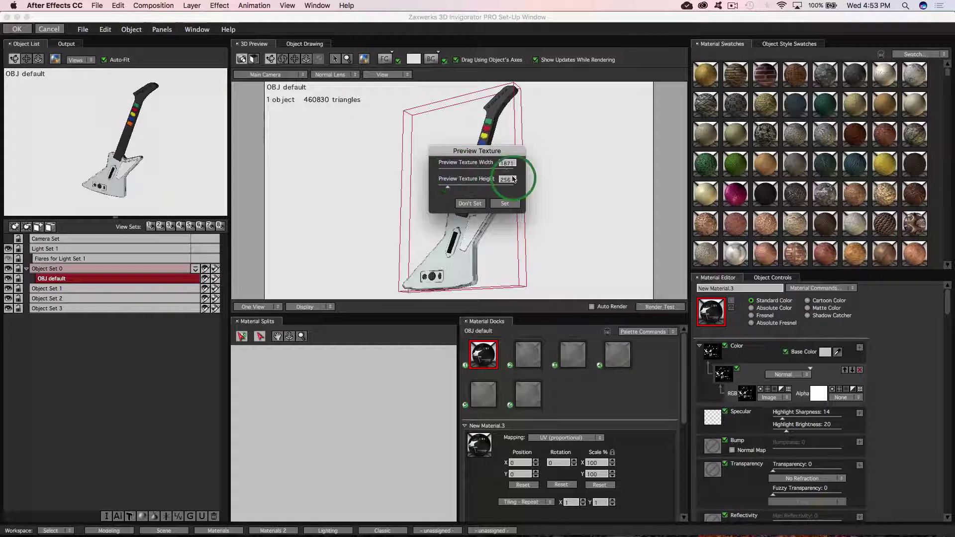
{"action": "left_click_drag", "start_coordinate": [448, 186], "coordinate": [514, 187]}
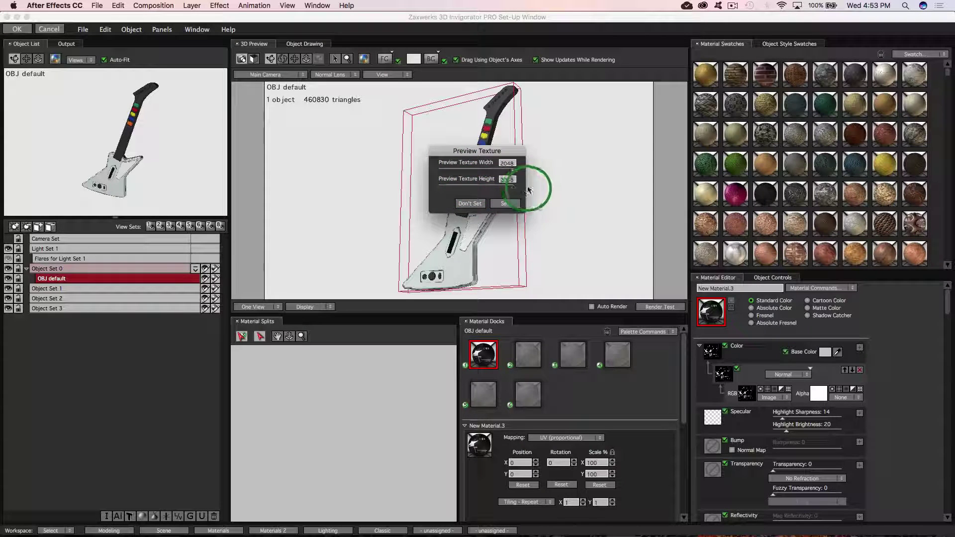
{"action": "left_click", "coordinate": [505, 203]}
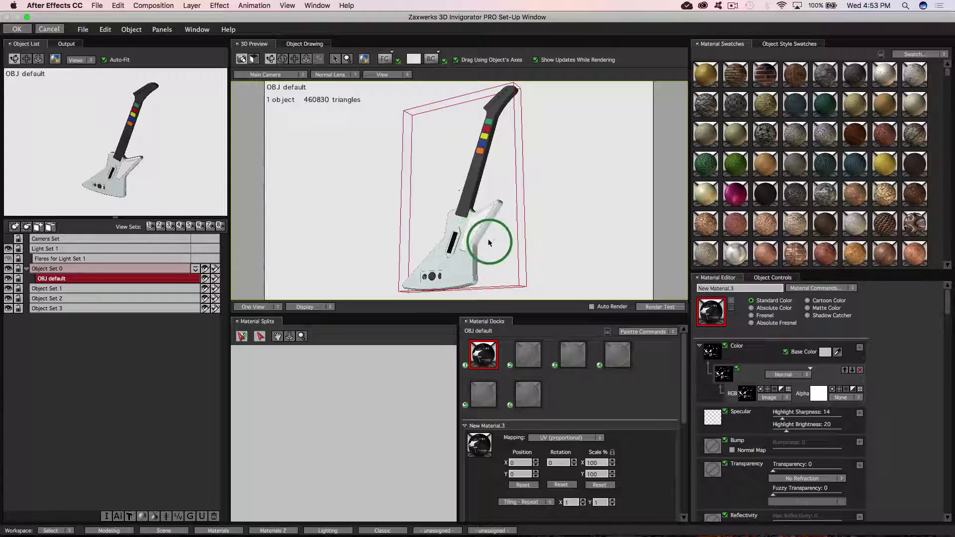
{"action": "left_click_drag", "start_coordinate": [588, 208], "coordinate": [649, 224]}
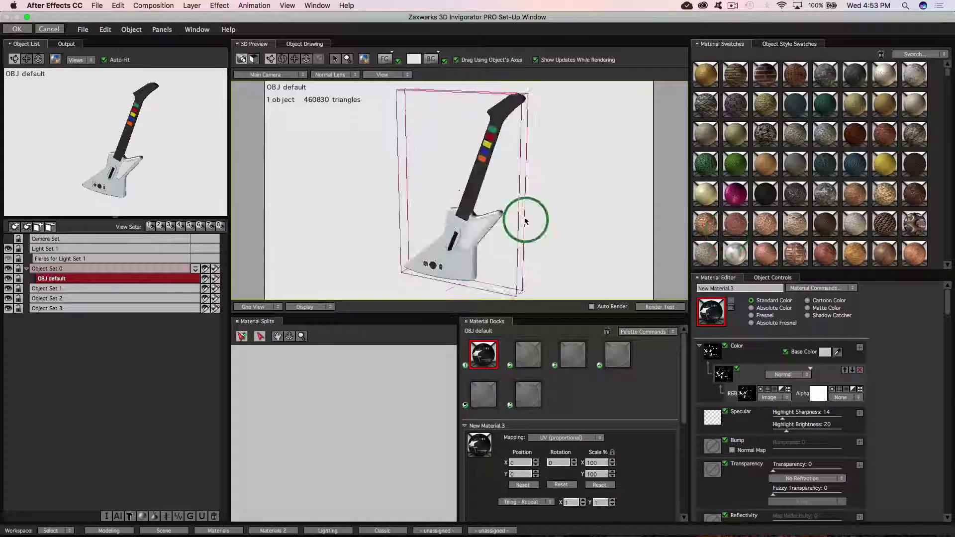
{"action": "left_click_drag", "start_coordinate": [522, 212], "coordinate": [547, 207]}
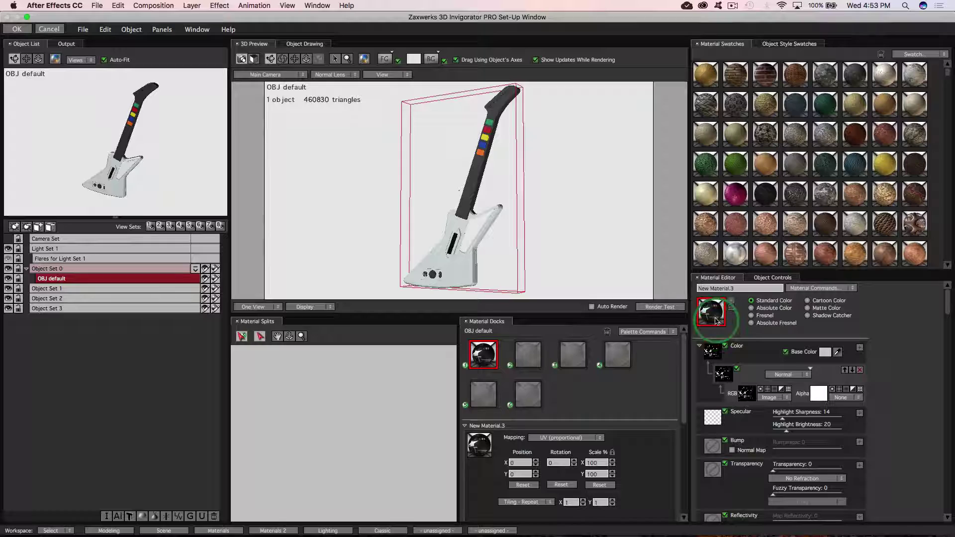
{"action": "left_click", "coordinate": [737, 369]}
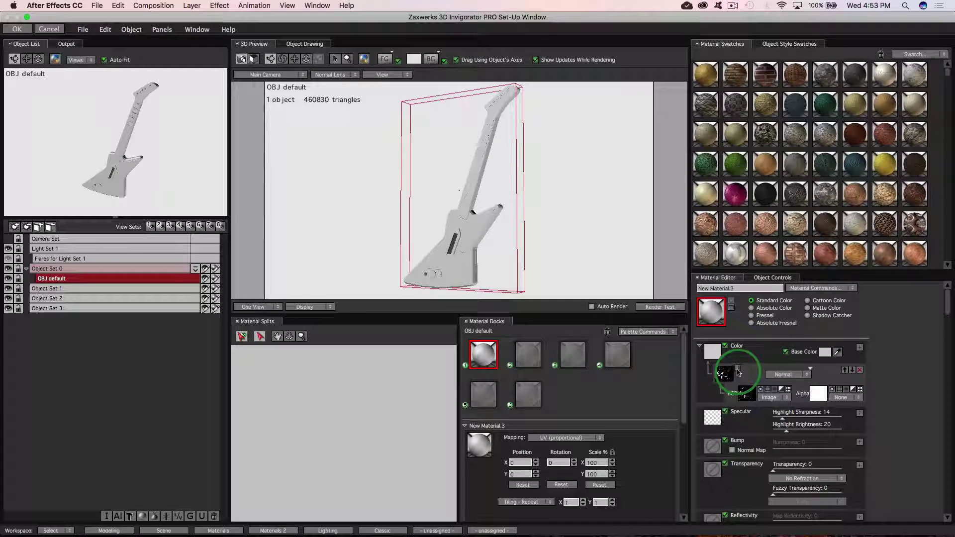
{"action": "left_click", "coordinate": [738, 371]}
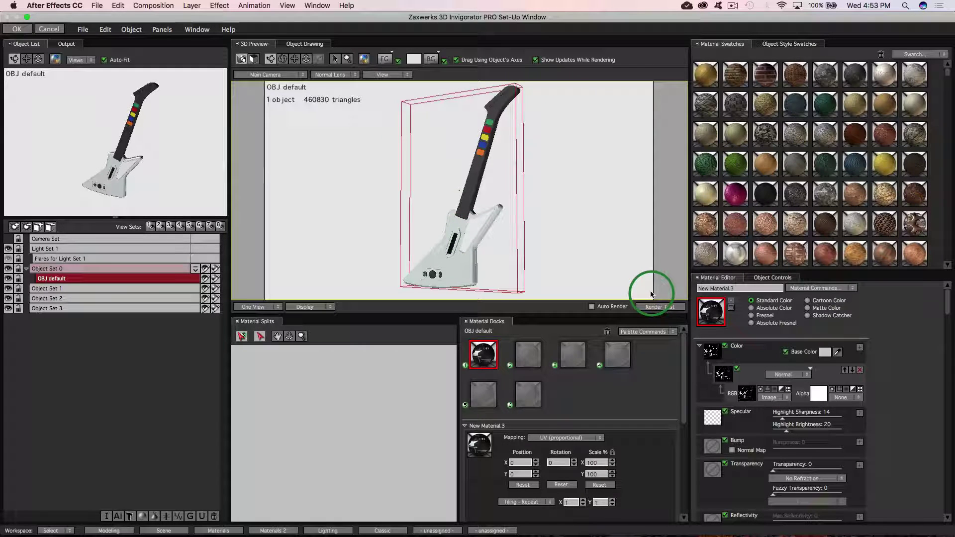
{"action": "left_click", "coordinate": [660, 307]}
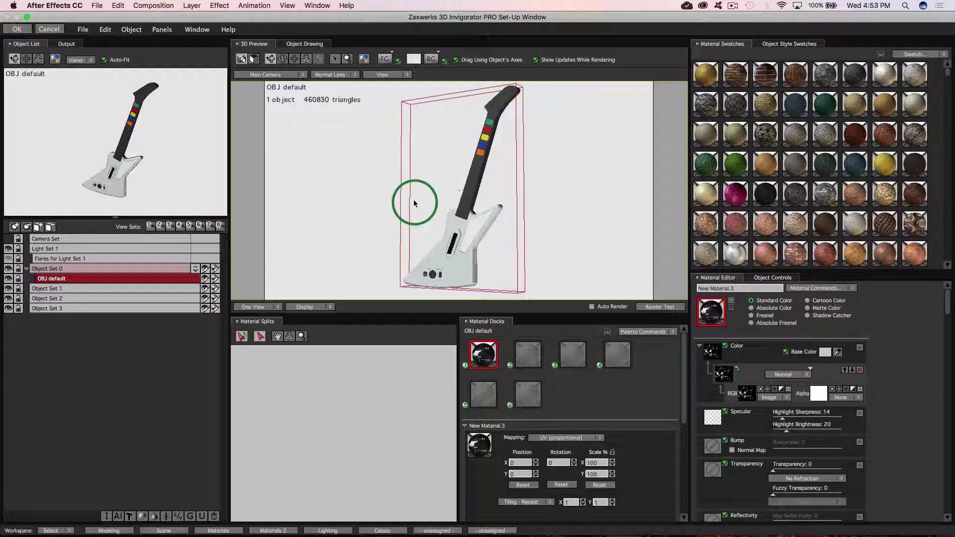
- Confirm the Zaxwerks Set-Up Window with OK so Comp 1 shows the textured guitar
{"action": "left_click", "coordinate": [18, 29]}
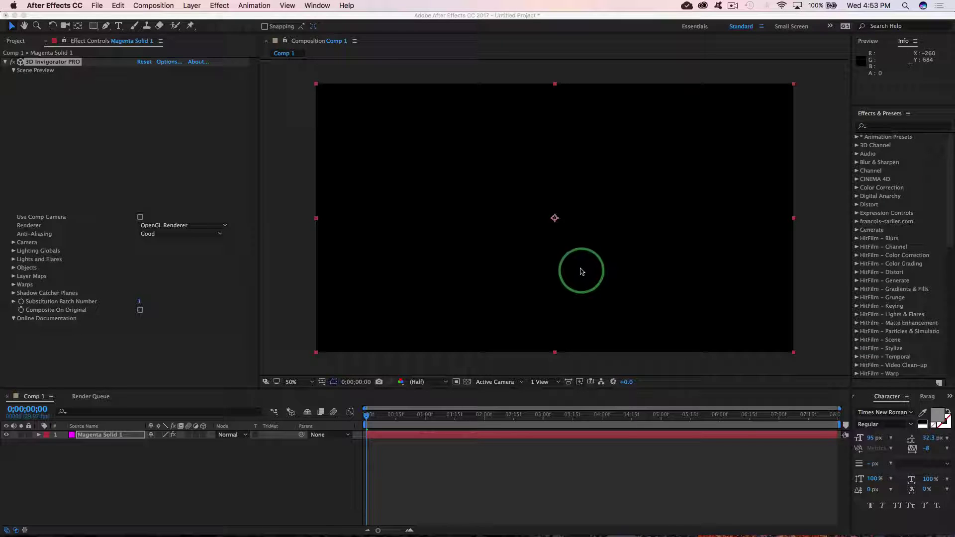